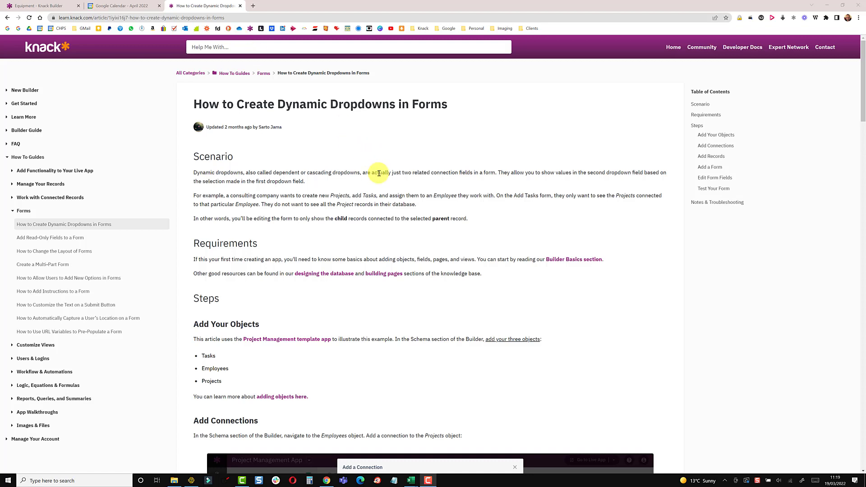
Step: Scroll through the 'How to Create Dynamic Dropdowns in Forms' article
{"action": "scroll", "coordinate": [387, 263], "scroll_direction": "down", "scroll_amount": 6}
{"action": "scroll", "coordinate": [387, 266], "scroll_direction": "down", "scroll_amount": 7}
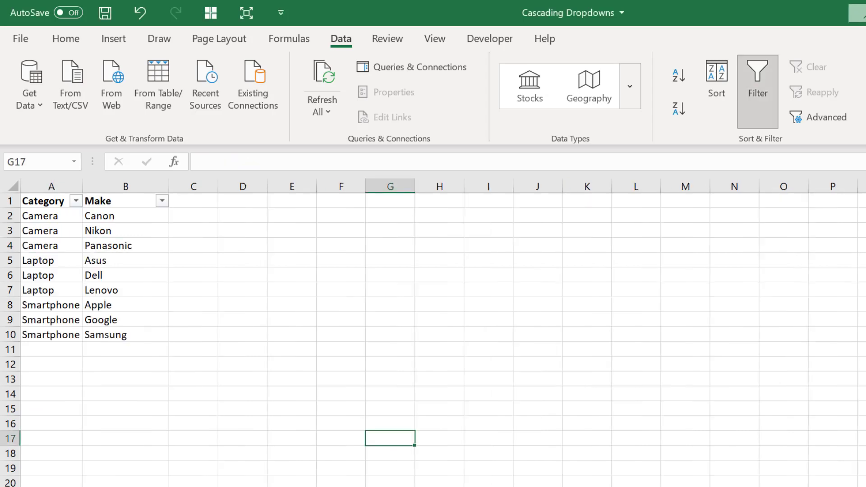
Step: Highlight the Camera, Laptop and Smartphone make groups on the Make sheet
{"action": "left_click_drag", "start_coordinate": [60, 215], "coordinate": [147, 243]}
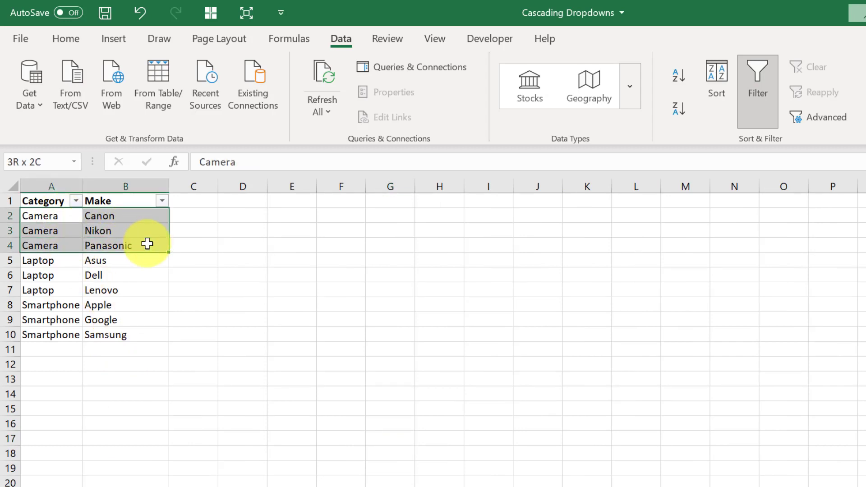
{"action": "left_click_drag", "start_coordinate": [147, 244], "coordinate": [147, 243]}
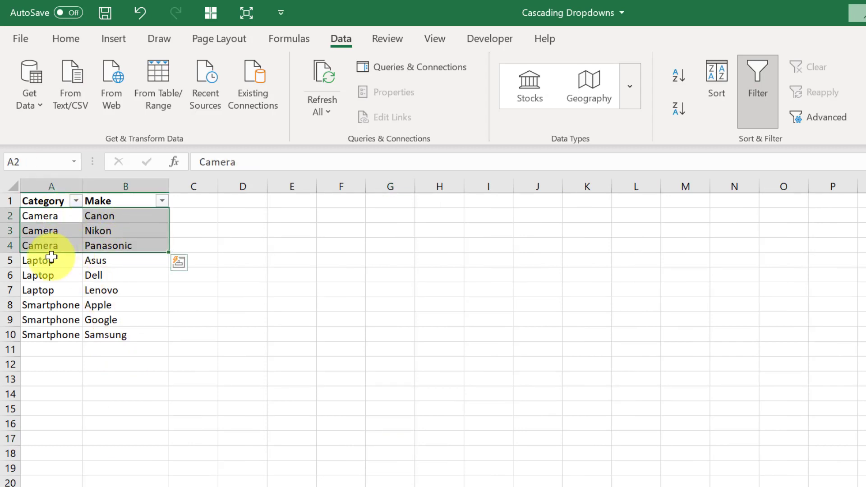
{"action": "left_click_drag", "start_coordinate": [50, 260], "coordinate": [144, 295]}
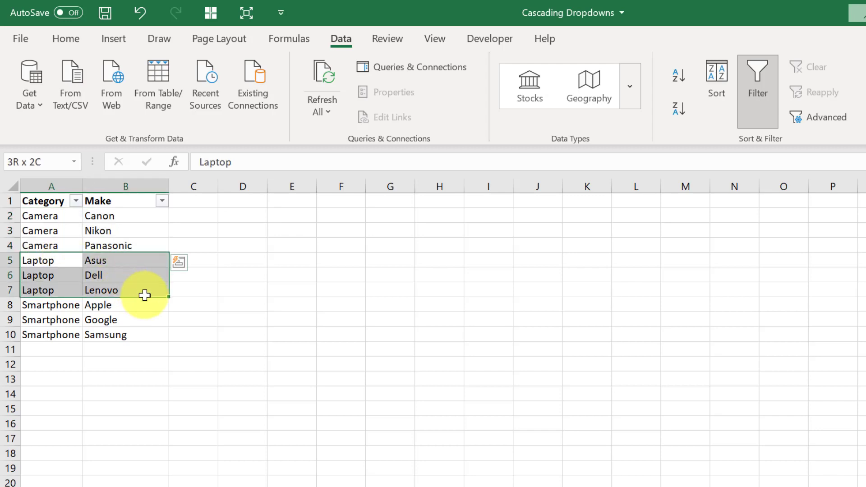
{"action": "left_click_drag", "start_coordinate": [73, 307], "coordinate": [120, 338]}
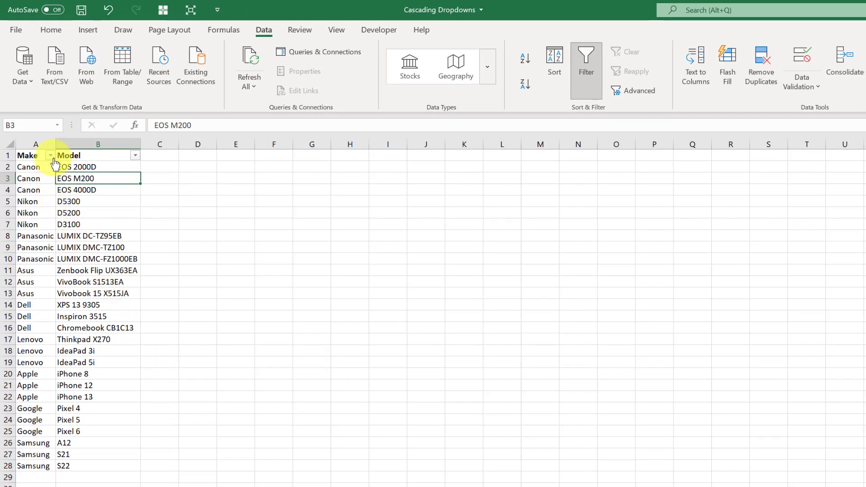
Step: Filter the Model sheet's Make column to Apple, then to Asus
{"action": "left_click", "coordinate": [51, 155]}
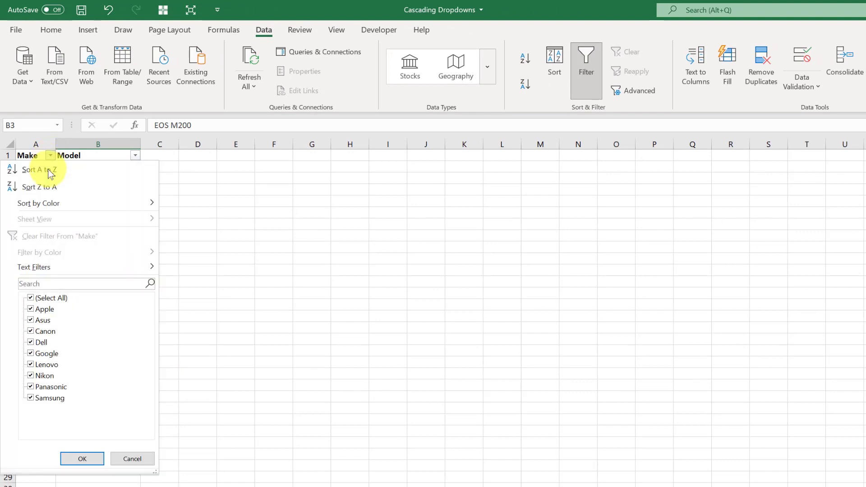
{"action": "left_click", "coordinate": [45, 298]}
{"action": "left_click", "coordinate": [43, 310]}
{"action": "left_click", "coordinate": [82, 459]}
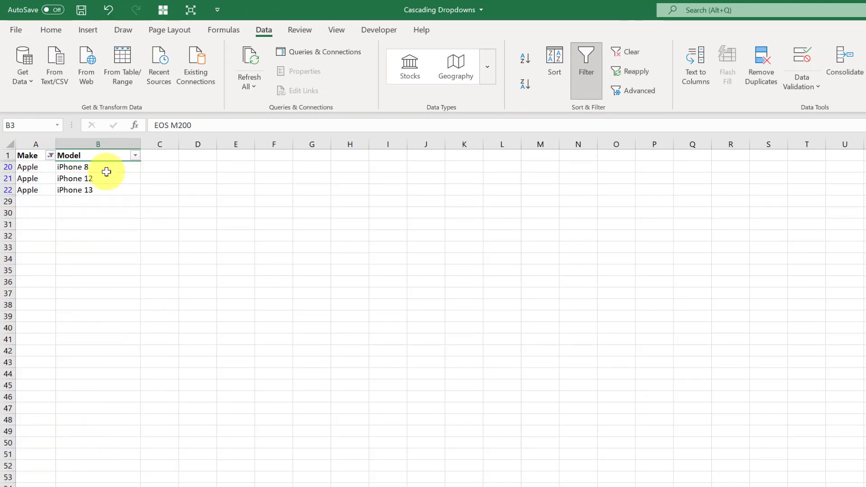
{"action": "left_click", "coordinate": [51, 155]}
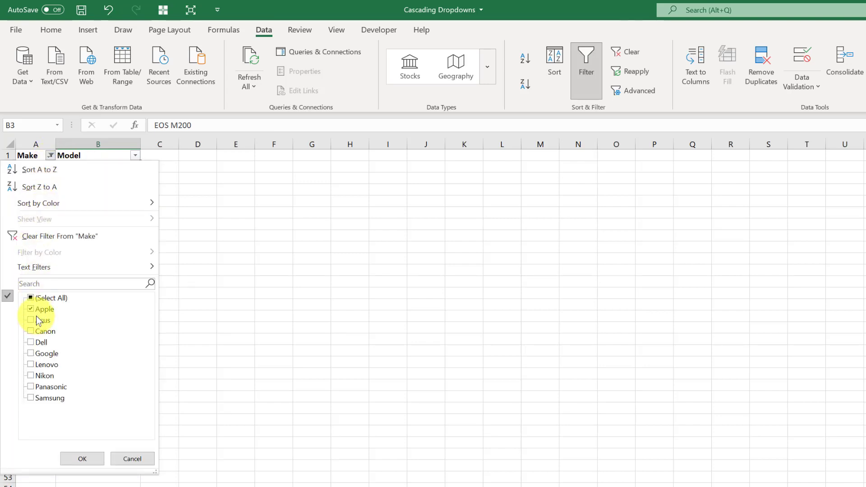
{"action": "left_click", "coordinate": [42, 310]}
{"action": "left_click", "coordinate": [42, 320]}
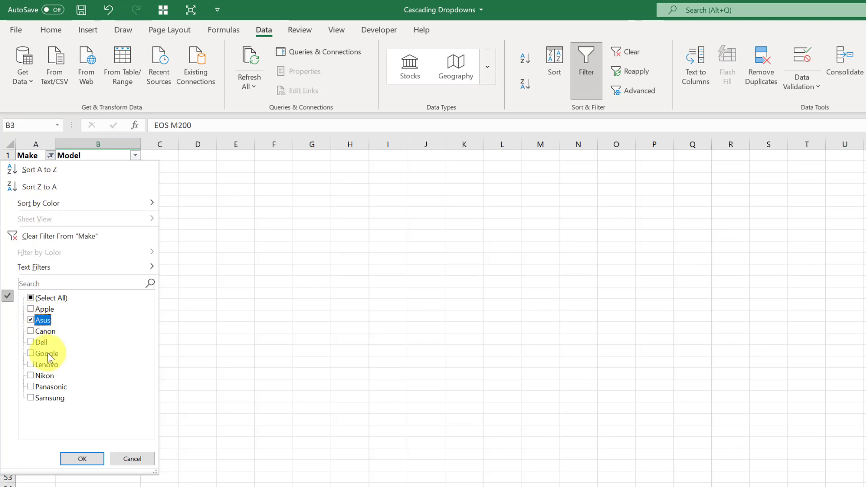
{"action": "left_click", "coordinate": [75, 459]}
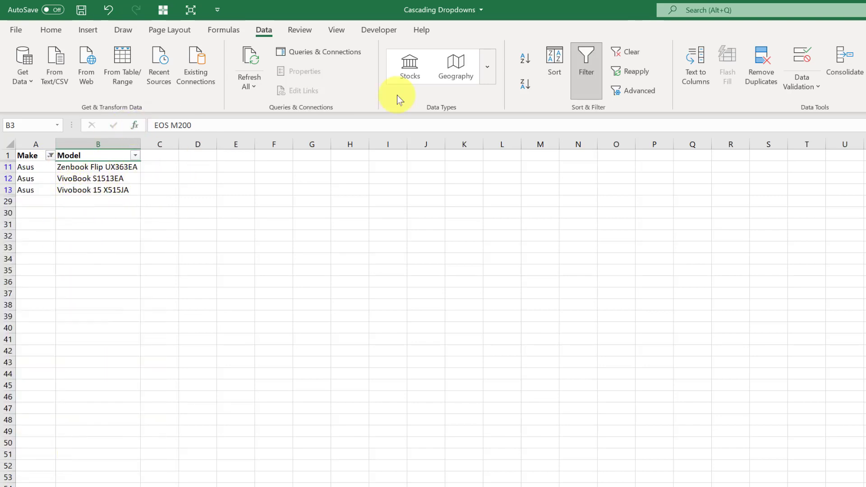
Step: Clear the Make filter and select all makes and models in columns A and B
{"action": "left_click", "coordinate": [626, 52]}
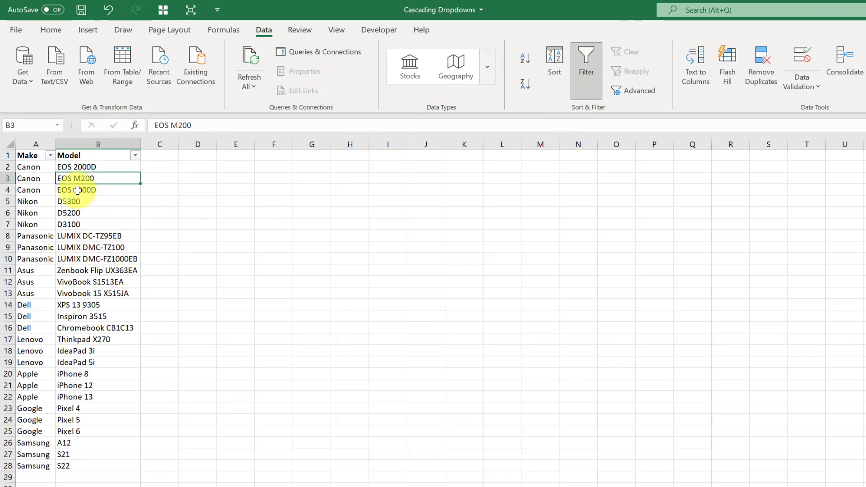
{"action": "left_click_drag", "start_coordinate": [36, 168], "coordinate": [30, 470]}
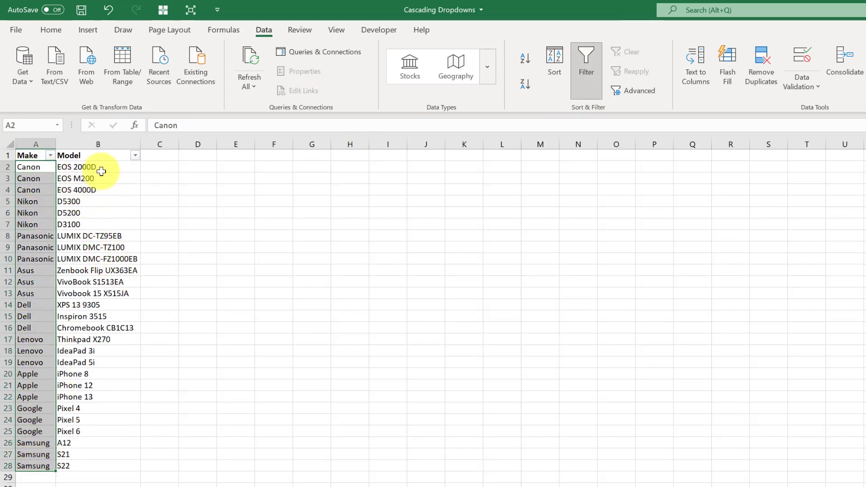
{"action": "left_click_drag", "start_coordinate": [103, 166], "coordinate": [95, 469]}
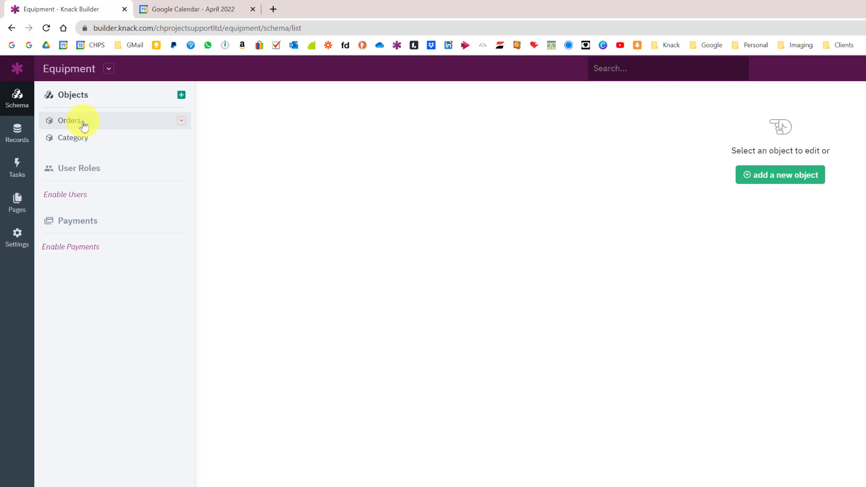
Step: View the Orders and Category objects, then the existing Category records
{"action": "left_click", "coordinate": [70, 121]}
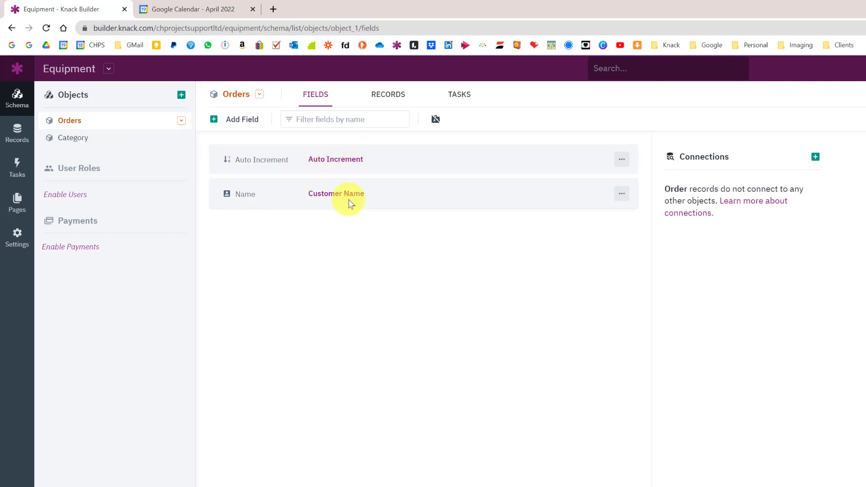
{"action": "left_click", "coordinate": [74, 140]}
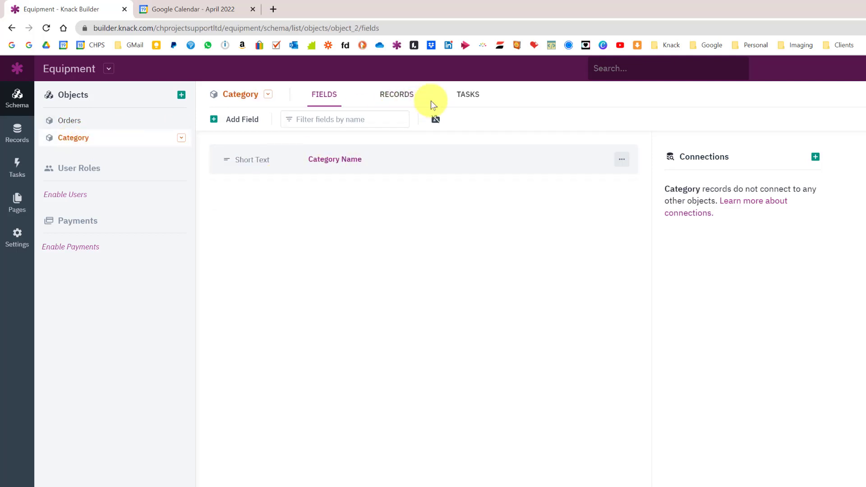
{"action": "left_click", "coordinate": [400, 104]}
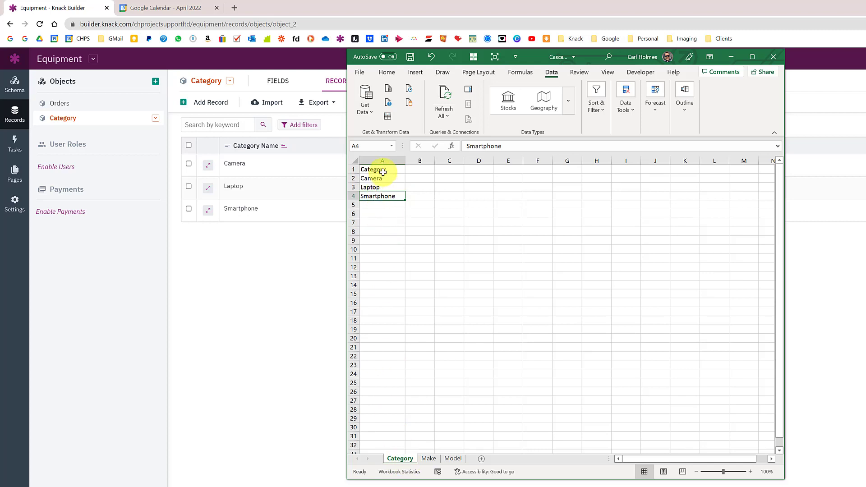
Step: Compare against the spreadsheet's Category values and the Camera, Laptop and Smartphone makes
{"action": "left_click_drag", "start_coordinate": [383, 172], "coordinate": [382, 193]}
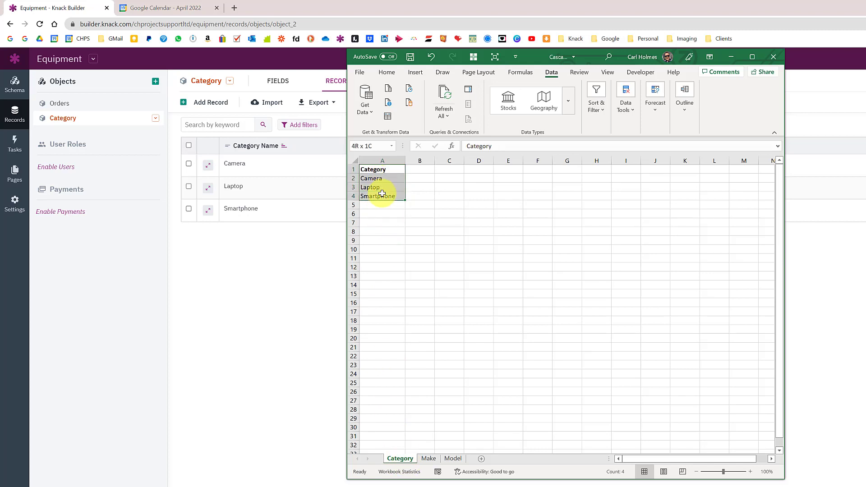
{"action": "left_click", "coordinate": [429, 459]}
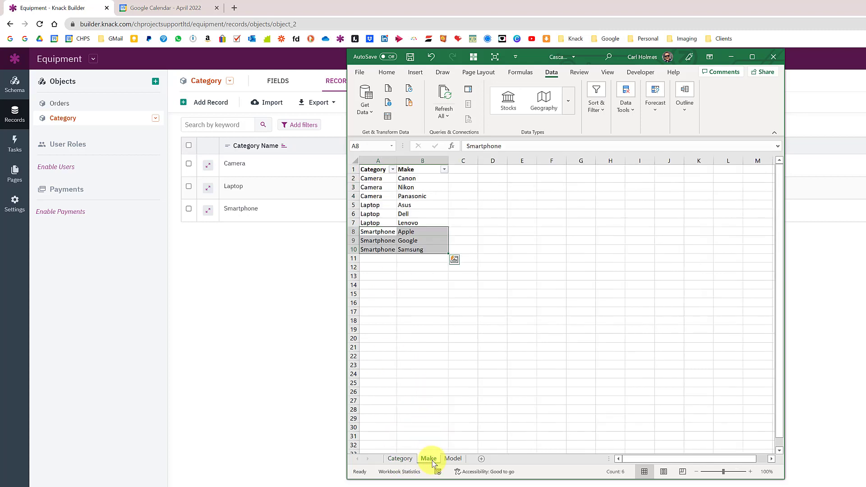
{"action": "left_click", "coordinate": [473, 196]}
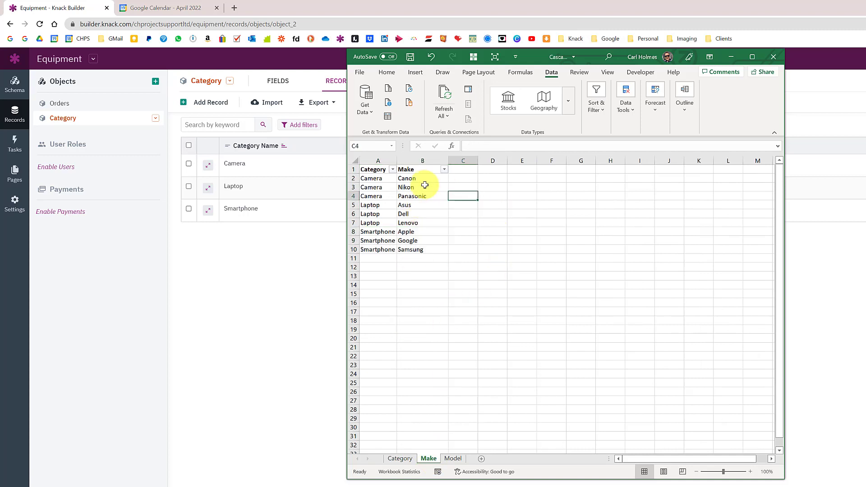
{"action": "left_click_drag", "start_coordinate": [418, 179], "coordinate": [423, 199]}
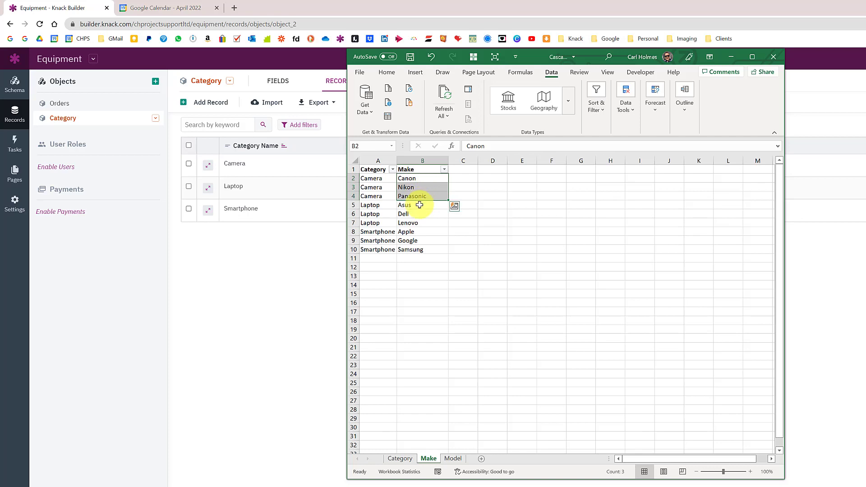
{"action": "left_click_drag", "start_coordinate": [418, 206], "coordinate": [412, 249]}
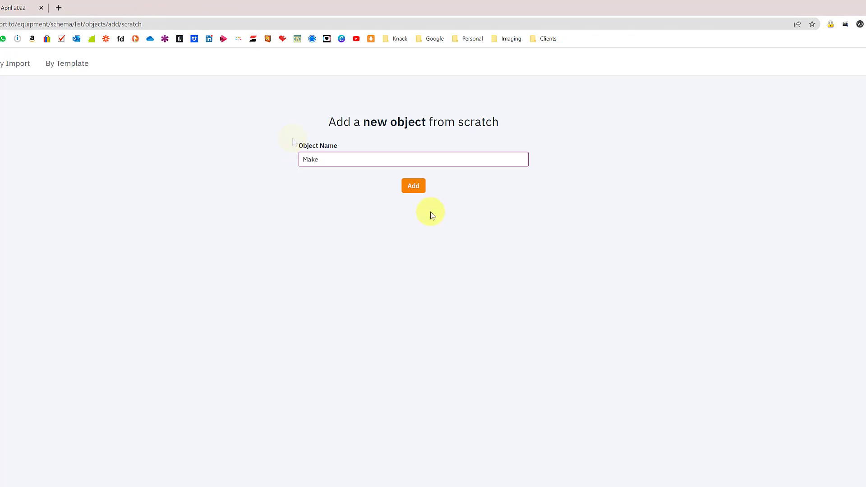
Step: Create the Make object with a one-Category-per-Make connection placed above Make Name
{"action": "left_click", "coordinate": [420, 191]}
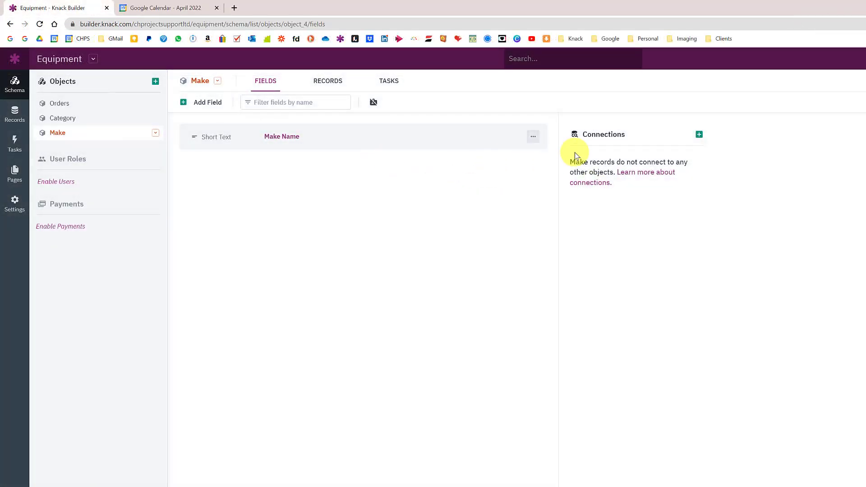
{"action": "left_click", "coordinate": [698, 134]}
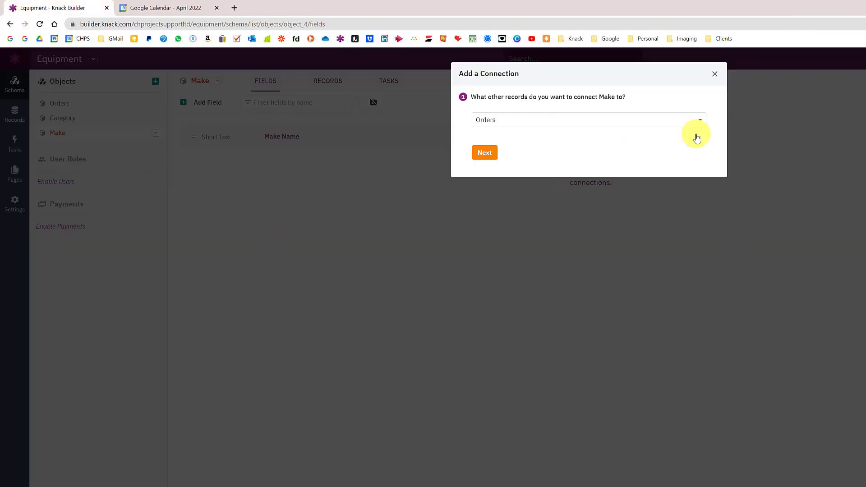
{"action": "left_click", "coordinate": [521, 120]}
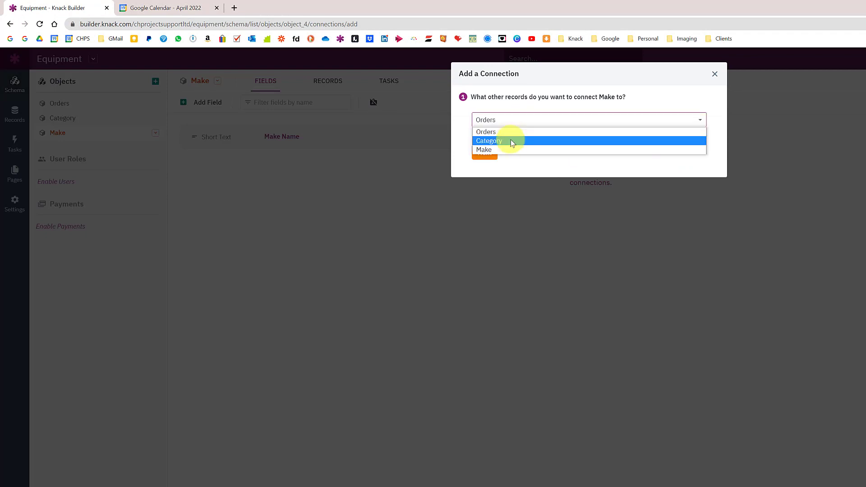
{"action": "left_click", "coordinate": [512, 141]}
{"action": "left_click", "coordinate": [484, 152]}
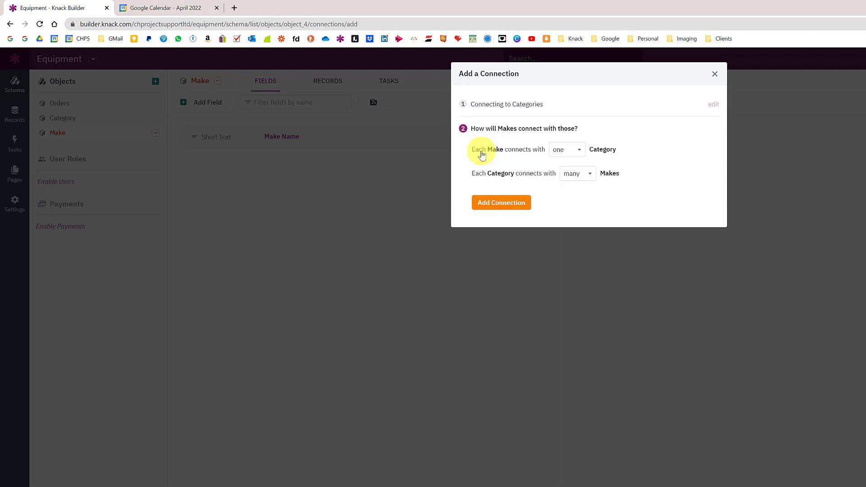
{"action": "left_click", "coordinate": [491, 207]}
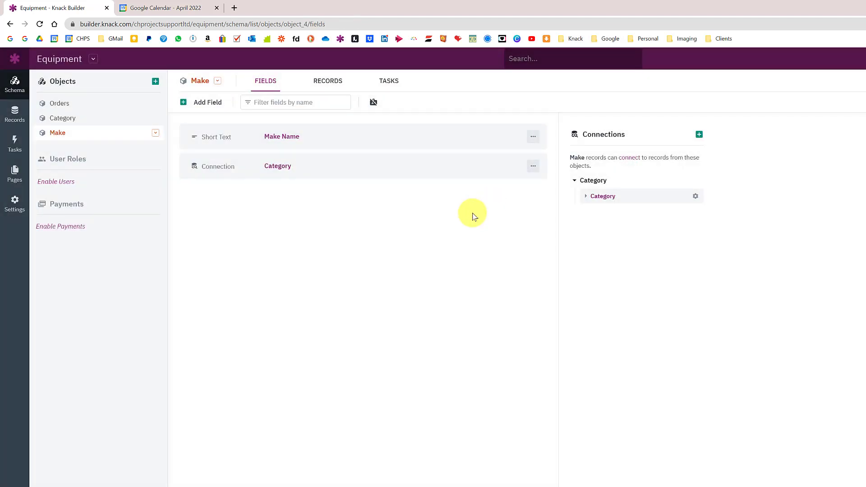
{"action": "left_click_drag", "start_coordinate": [277, 166], "coordinate": [286, 126]}
Step: Check the spreadsheet's Category and Make columns against the new fields
{"action": "key", "text": "alt+Tab"}
{"action": "left_click_drag", "start_coordinate": [374, 171], "coordinate": [421, 168]}
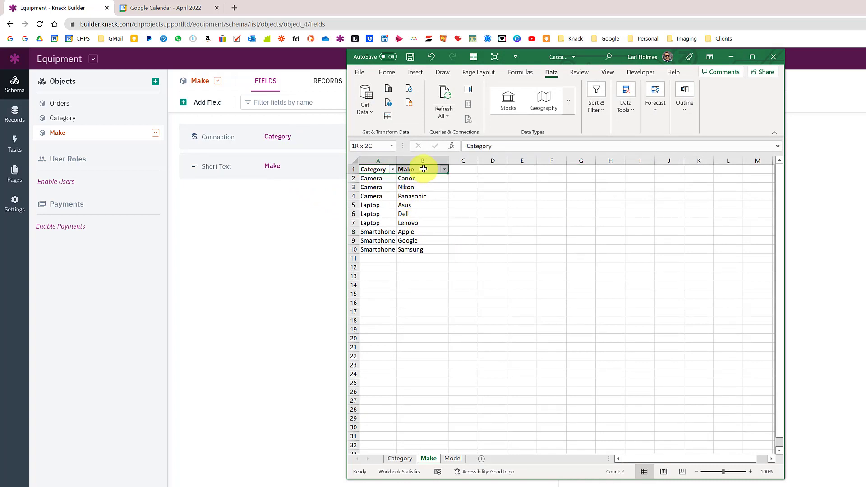
{"action": "left_click", "coordinate": [371, 155]}
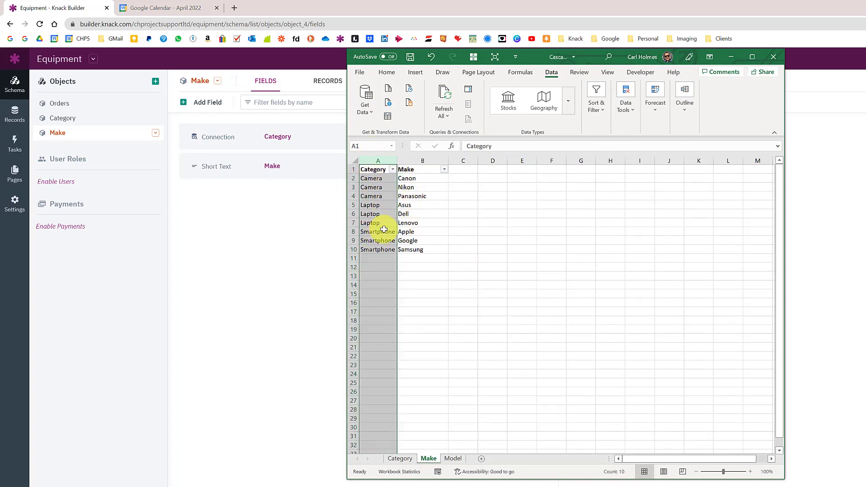
{"action": "left_click", "coordinate": [424, 161]}
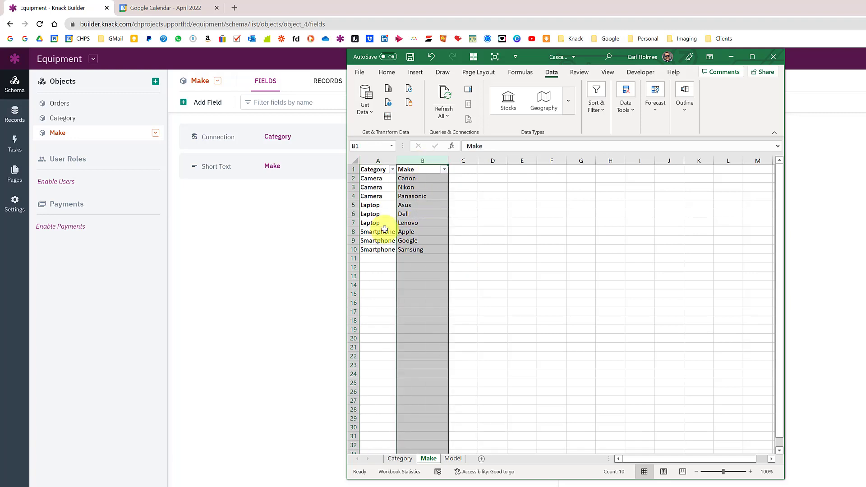
Step: Add a Make record Apple under the Smartphone category
{"action": "left_click", "coordinate": [310, 252]}
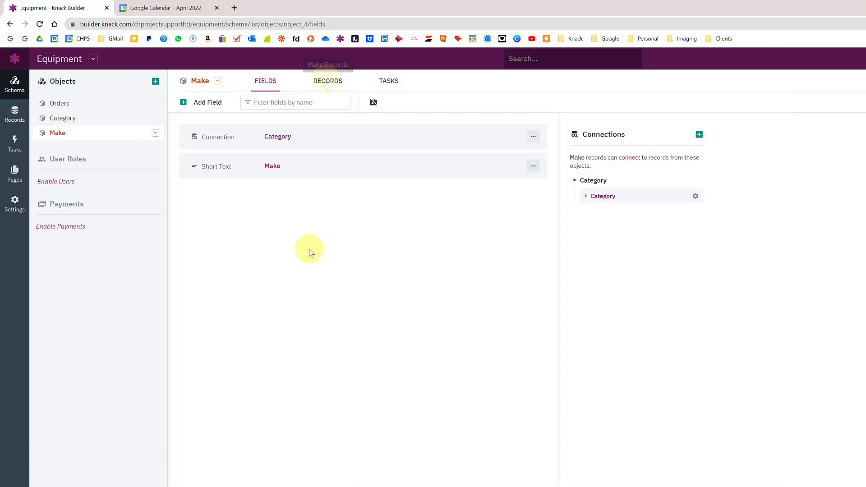
{"action": "left_click", "coordinate": [324, 80]}
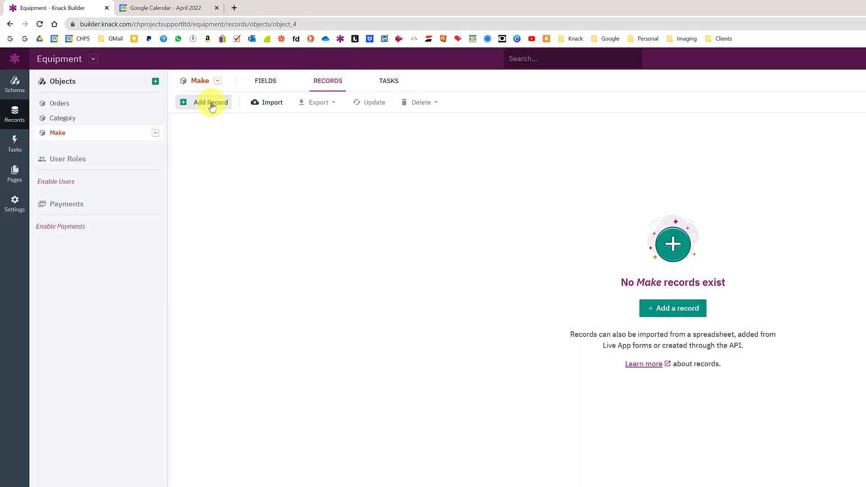
{"action": "left_click", "coordinate": [211, 103]}
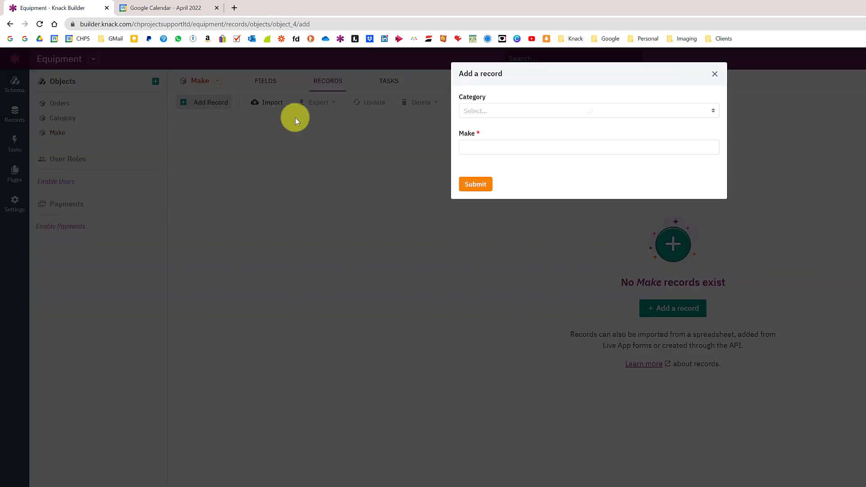
{"action": "left_click", "coordinate": [501, 110]}
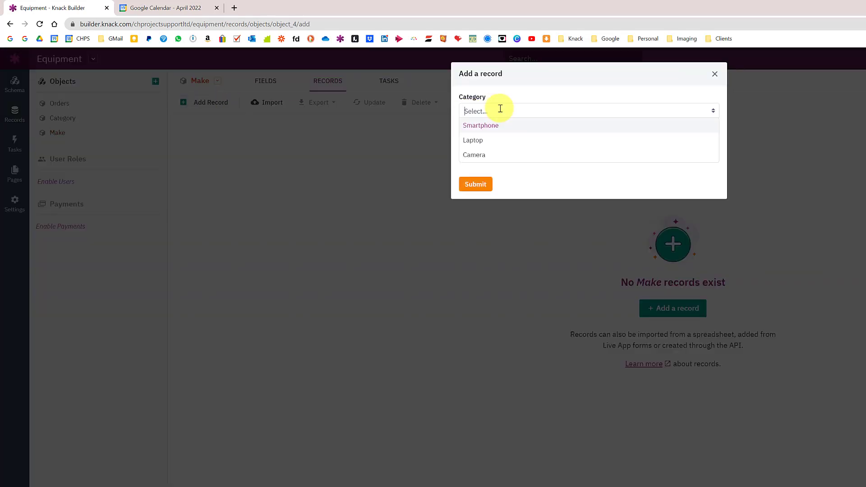
{"action": "left_click", "coordinate": [494, 126]}
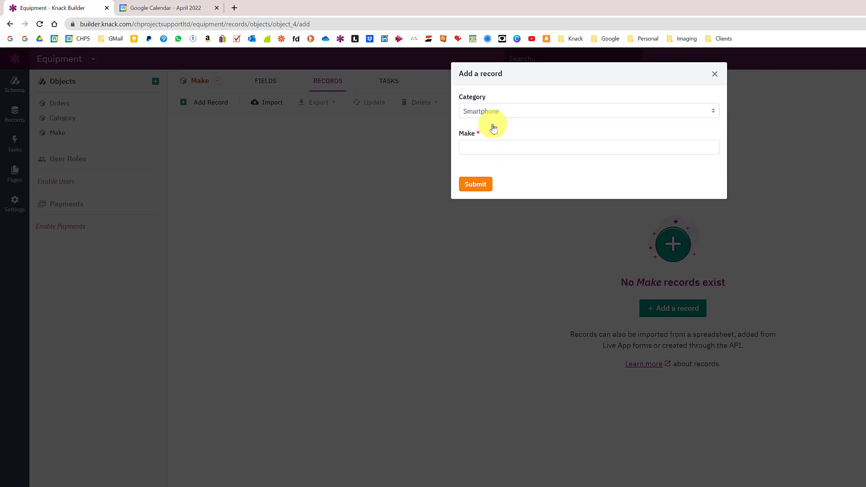
{"action": "left_click", "coordinate": [476, 148]}
{"action": "type", "text": "Apple"}
{"action": "left_click", "coordinate": [485, 184]}
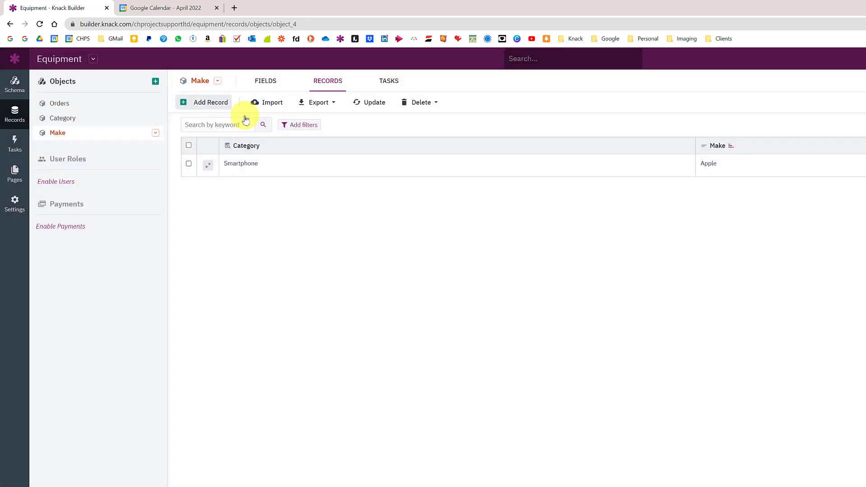
Step: Add Google and Samsung as Smartphone makes
{"action": "left_click", "coordinate": [225, 105]}
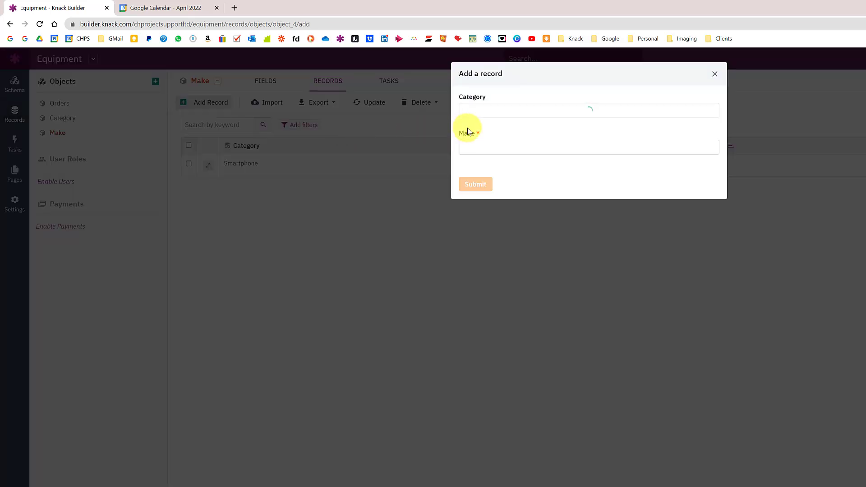
{"action": "left_click", "coordinate": [498, 112]}
{"action": "left_click", "coordinate": [494, 129]}
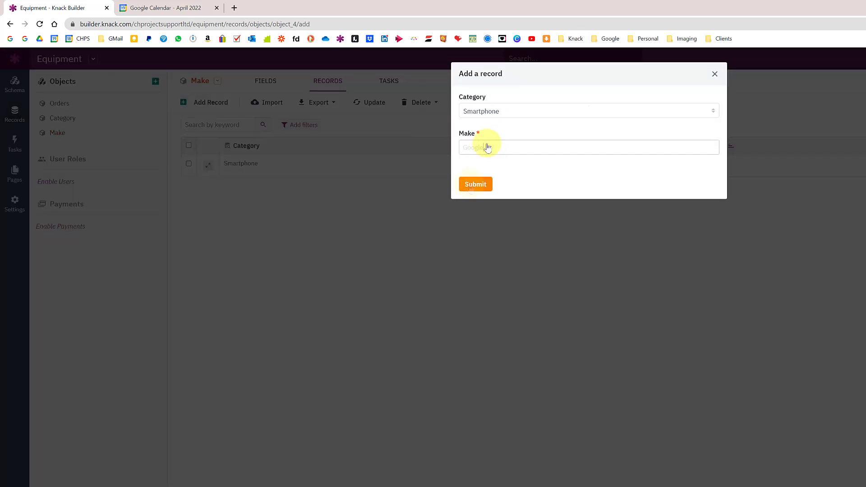
{"action": "left_click", "coordinate": [475, 184]}
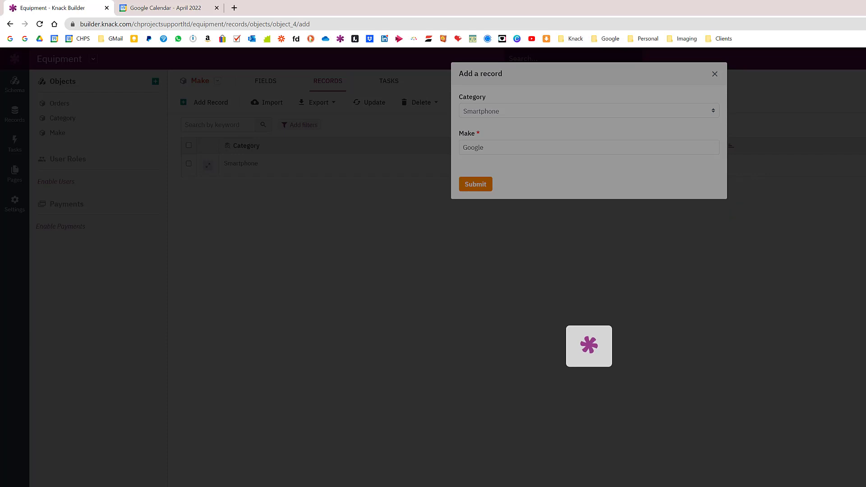
{"action": "left_click", "coordinate": [210, 102]}
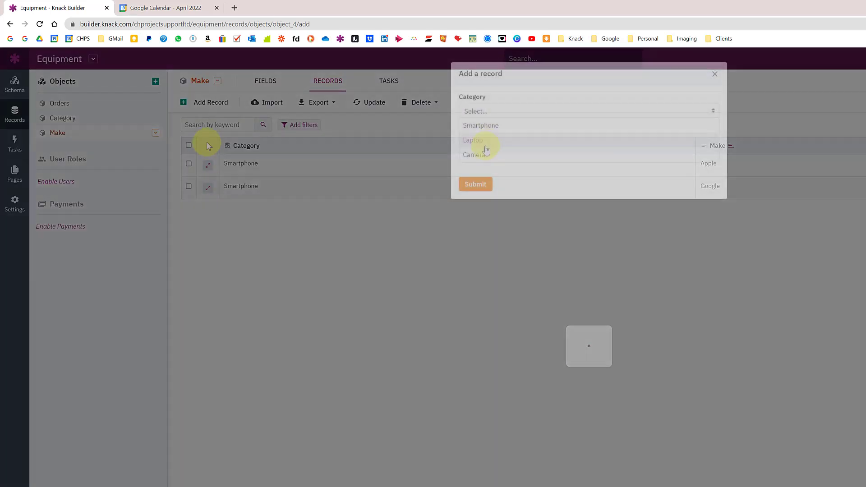
{"action": "left_click", "coordinate": [483, 112]}
{"action": "left_click", "coordinate": [483, 127]}
{"action": "left_click", "coordinate": [485, 148]}
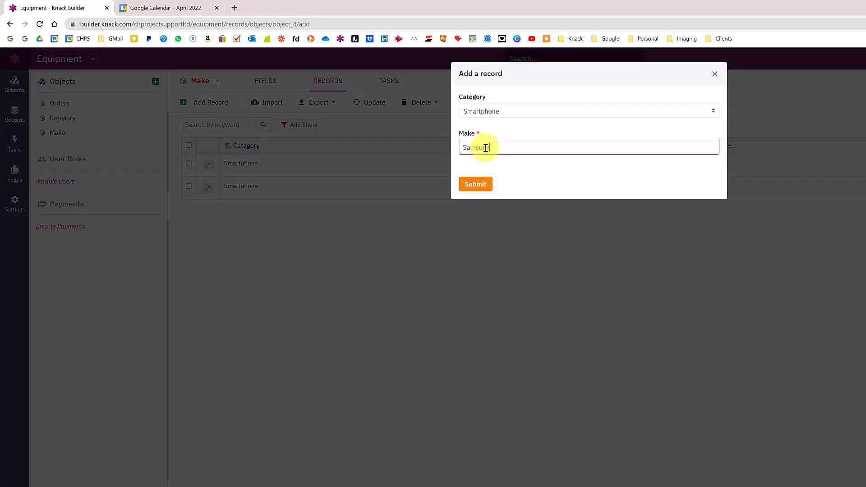
{"action": "left_click", "coordinate": [476, 184]}
Step: Add Asus, Dell and Lenovo as Laptop makes
{"action": "left_click", "coordinate": [204, 102]}
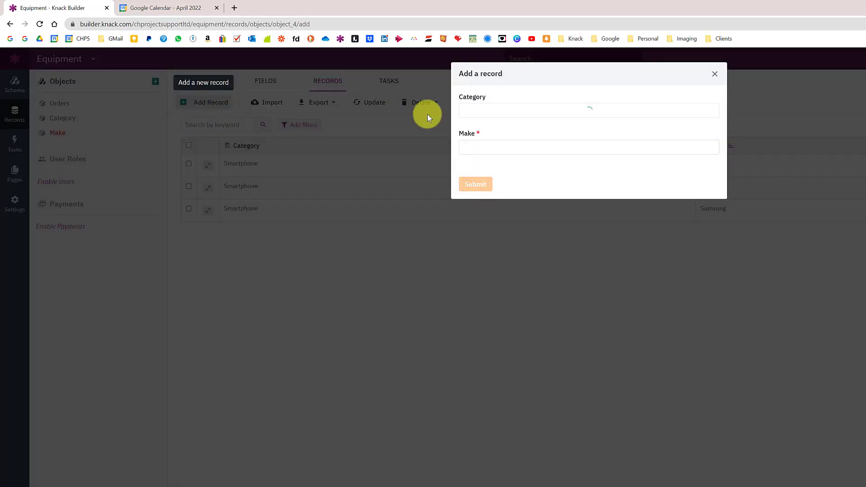
{"action": "left_click", "coordinate": [481, 147]}
{"action": "type", "text": "Asus"}
{"action": "left_click", "coordinate": [473, 185]}
{"action": "left_click", "coordinate": [482, 148]}
{"action": "type", "text": "Dell"}
{"action": "left_click", "coordinate": [474, 184]}
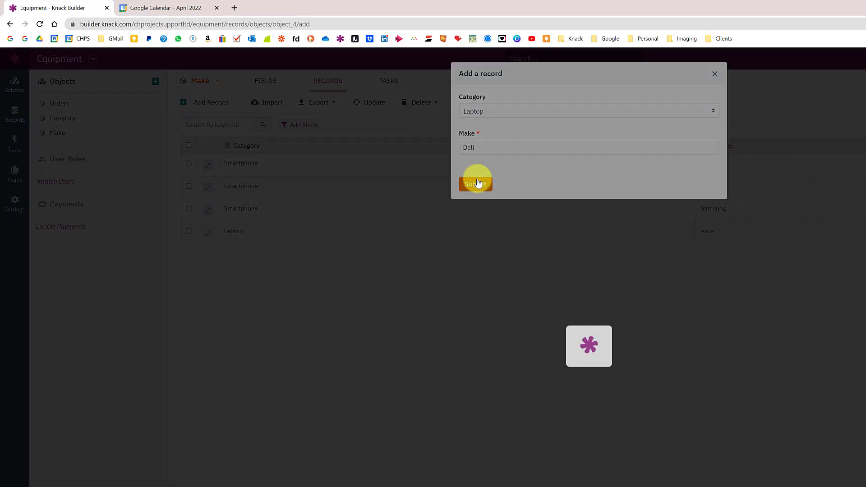
{"action": "left_click", "coordinate": [481, 148]}
{"action": "type", "text": "Lenovo"}
{"action": "left_click", "coordinate": [476, 184]}
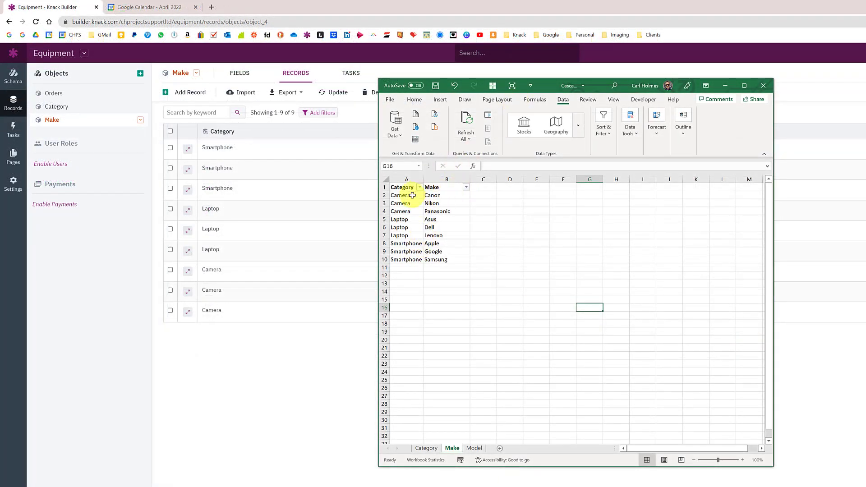
Step: Select the nine Category–Make rows, then view the Model sheet's Make/Model list
{"action": "left_click_drag", "start_coordinate": [408, 195], "coordinate": [450, 263]}
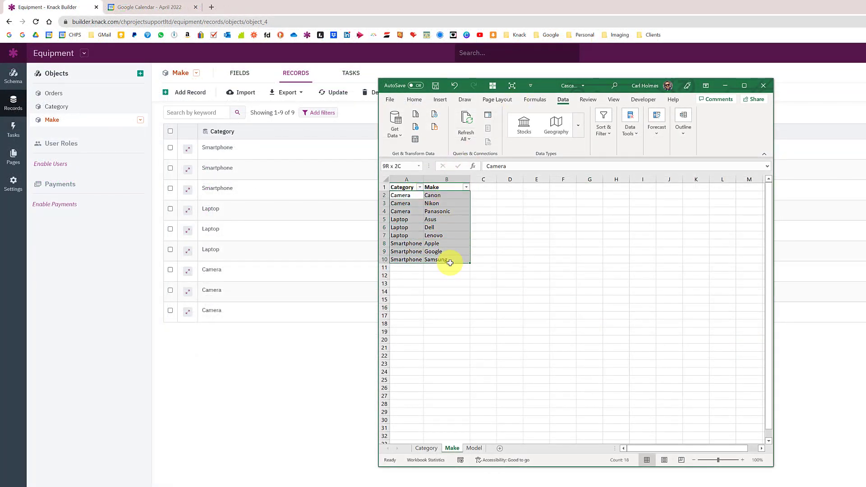
{"action": "left_click", "coordinate": [558, 316]}
{"action": "left_click", "coordinate": [474, 448]}
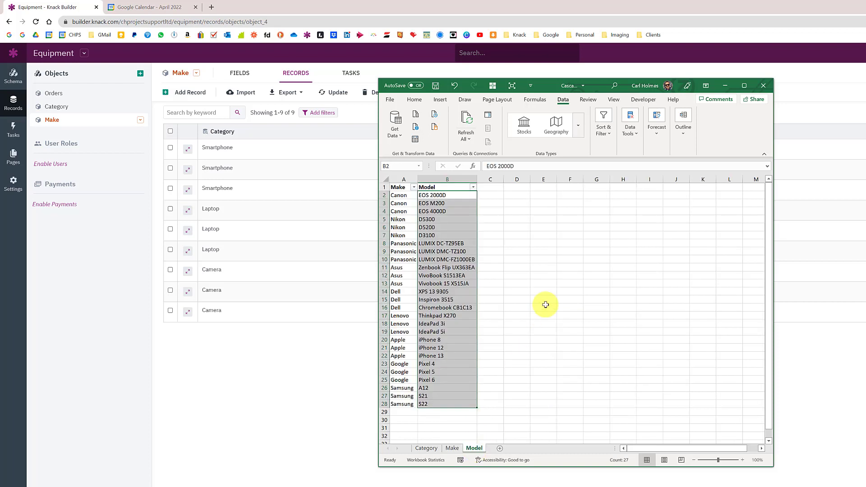
{"action": "left_click", "coordinate": [406, 195]}
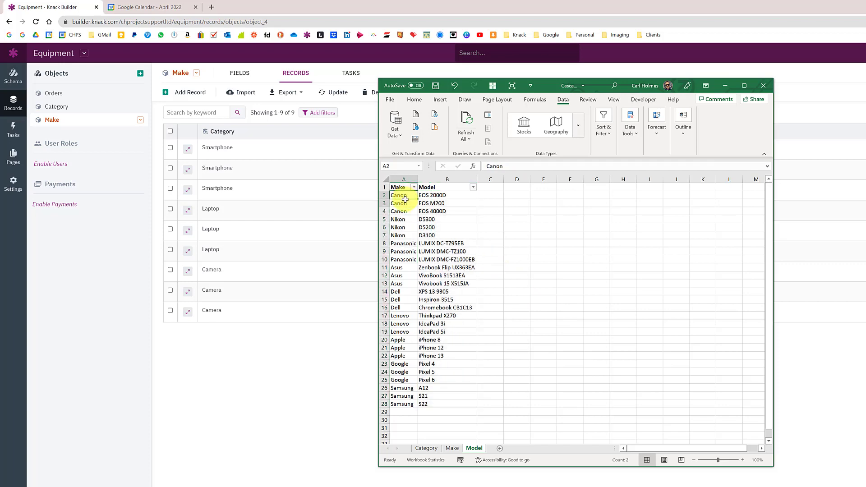
{"action": "left_click", "coordinate": [428, 195]}
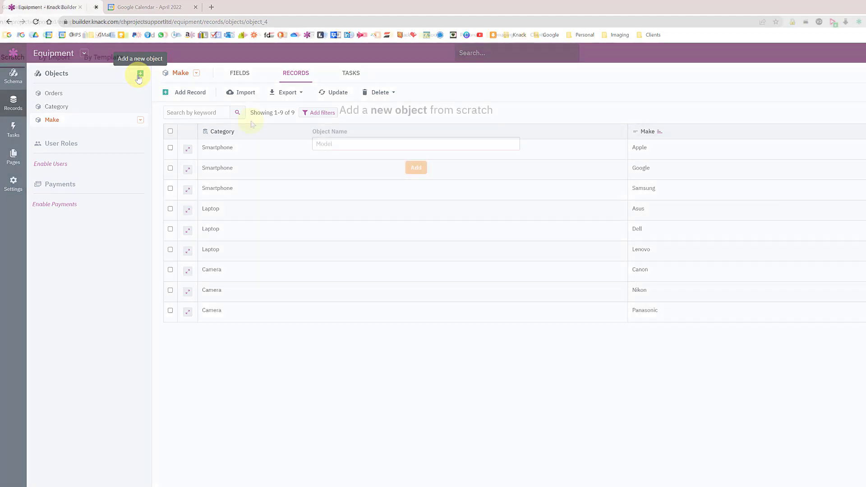
Step: Create the Model object and rename its default field to Model
{"action": "left_click", "coordinate": [414, 171]}
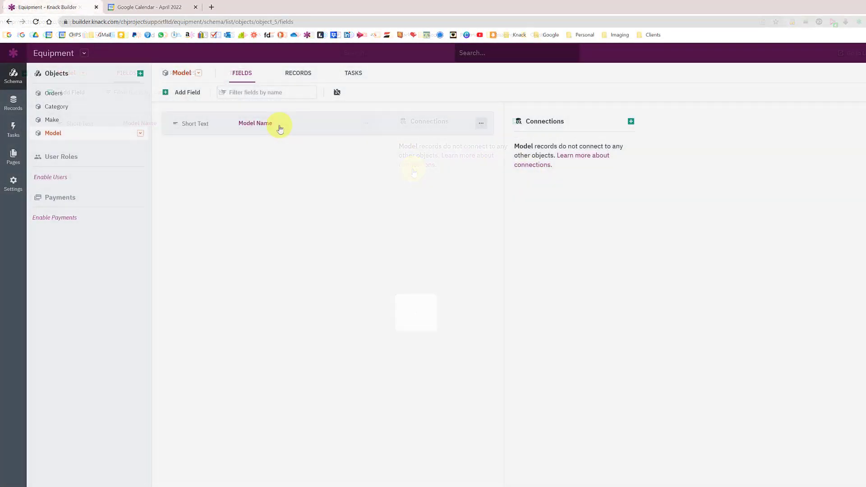
{"action": "left_click", "coordinate": [276, 124]}
{"action": "double_click", "coordinate": [486, 159]}
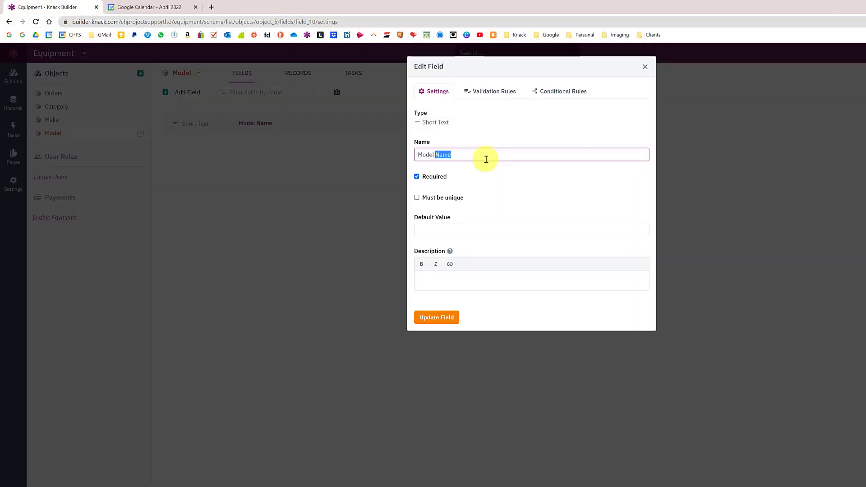
{"action": "left_click", "coordinate": [437, 318]}
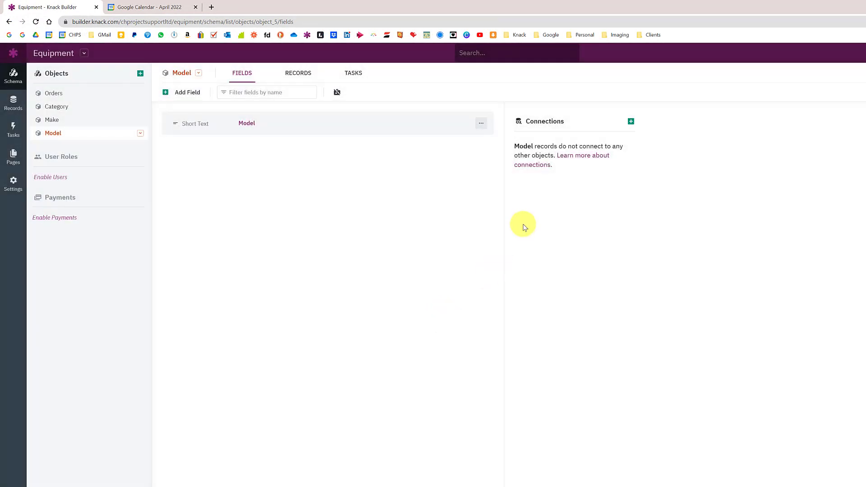
Step: Connect Model to Make so each model belongs to one make
{"action": "left_click", "coordinate": [632, 122]}
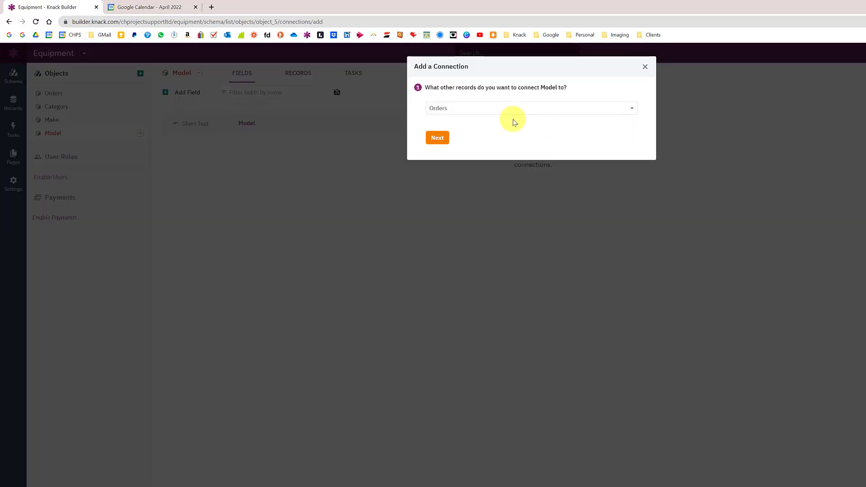
{"action": "left_click", "coordinate": [462, 110]}
{"action": "left_click", "coordinate": [450, 129]}
{"action": "left_click", "coordinate": [440, 138]}
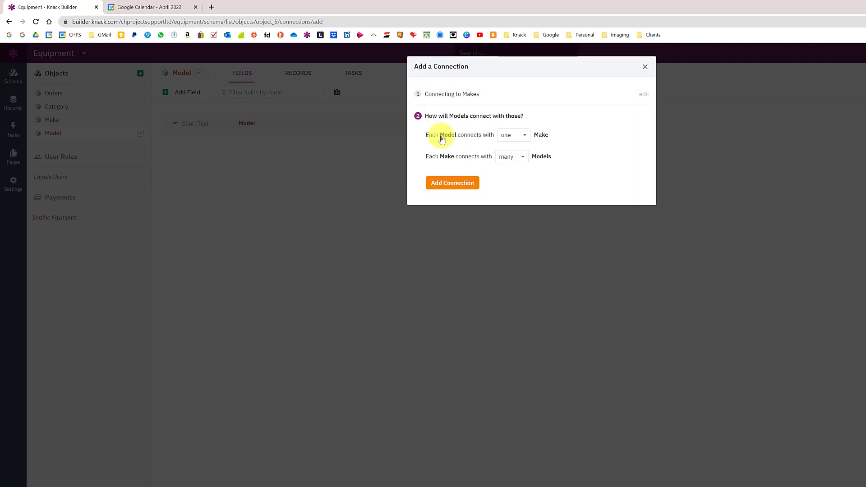
{"action": "left_click", "coordinate": [441, 182]}
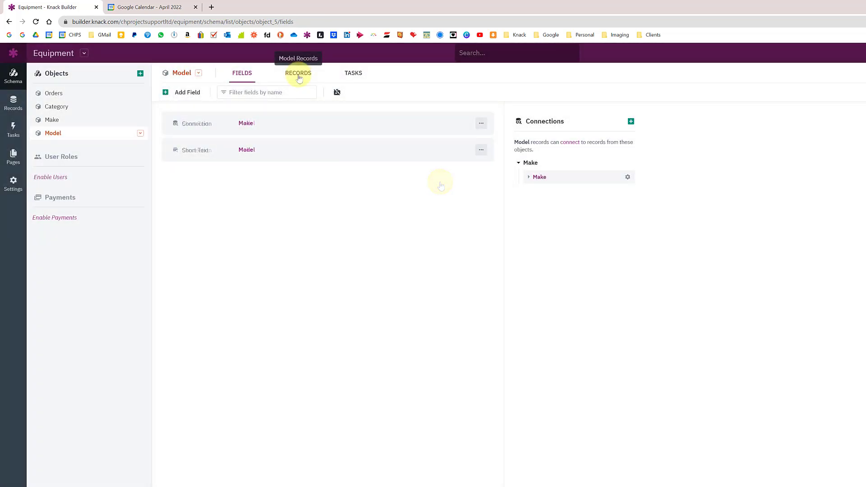
Step: Add a Model record EOS 2000D linked to Canon
{"action": "left_click", "coordinate": [298, 73]}
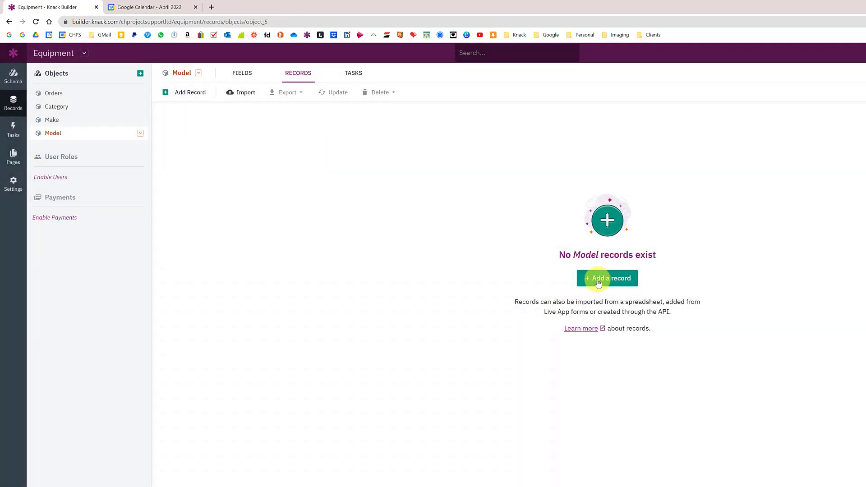
{"action": "left_click", "coordinate": [595, 278]}
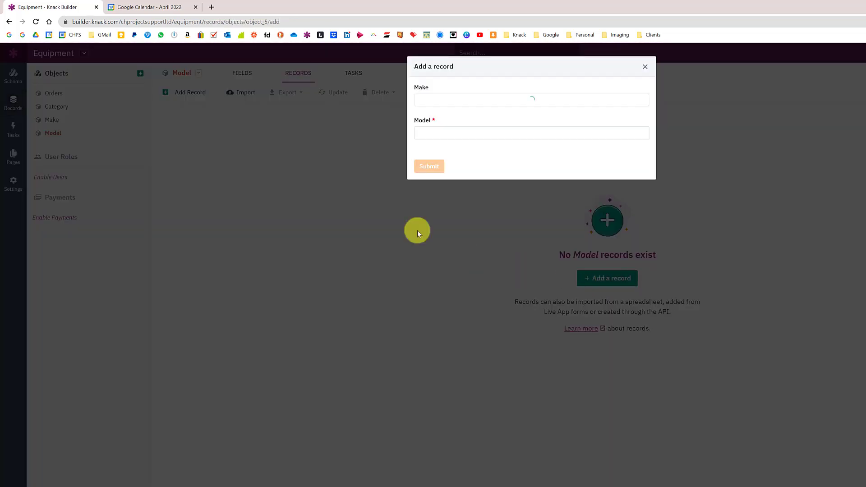
{"action": "left_click", "coordinate": [457, 100]}
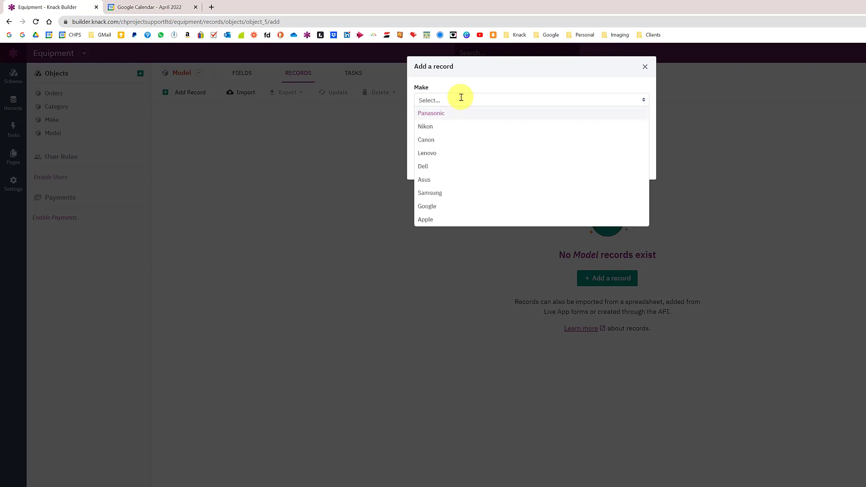
{"action": "left_click", "coordinate": [442, 141]}
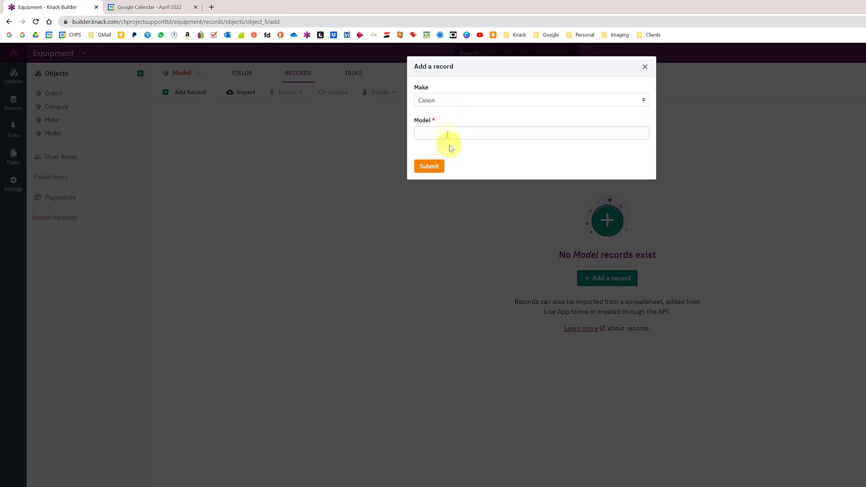
{"action": "left_click", "coordinate": [447, 134]}
{"action": "type", "text": "EOS 2000D"}
{"action": "left_click", "coordinate": [438, 167]}
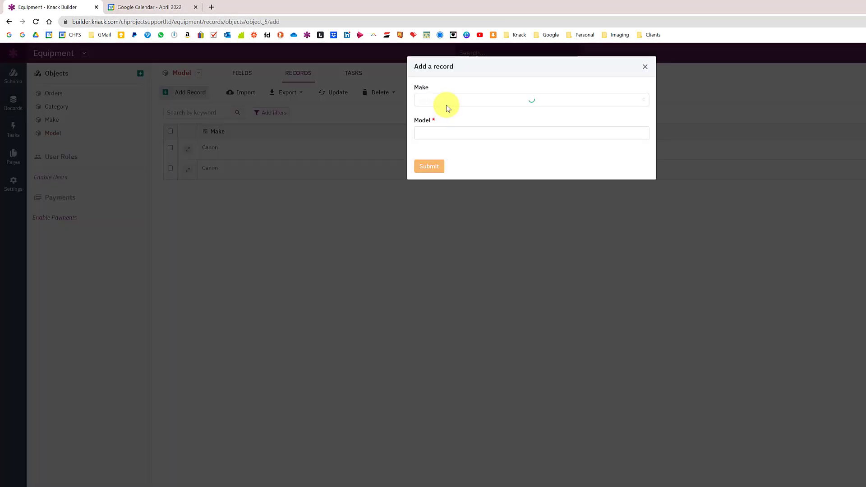
Step: Add EOS 4000D as another Canon model record
{"action": "left_click", "coordinate": [438, 134]}
{"action": "type", "text": "EOS 4000D"}
{"action": "left_click", "coordinate": [429, 166]}
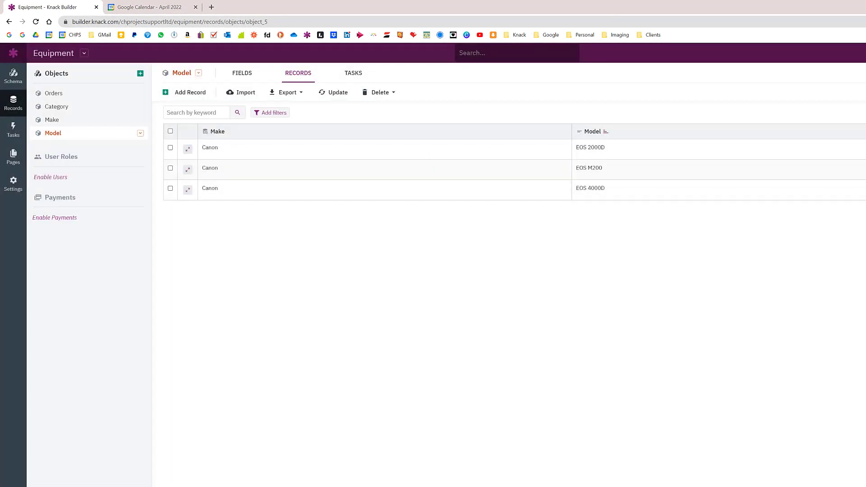
{"action": "left_click", "coordinate": [185, 92]}
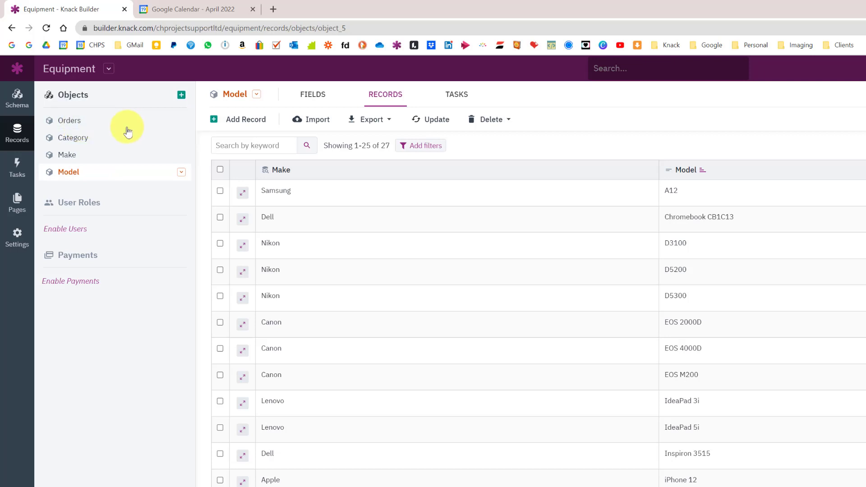
Step: Connect Orders to Category, one category per order
{"action": "left_click", "coordinate": [311, 96]}
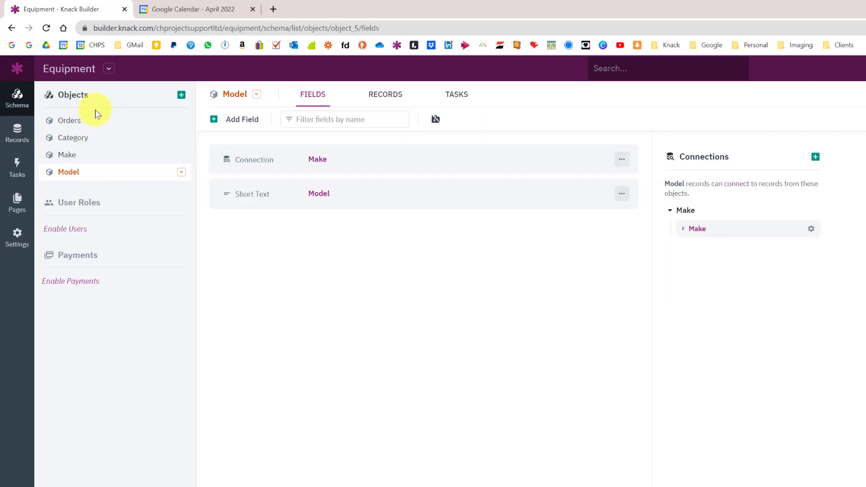
{"action": "left_click", "coordinate": [63, 121]}
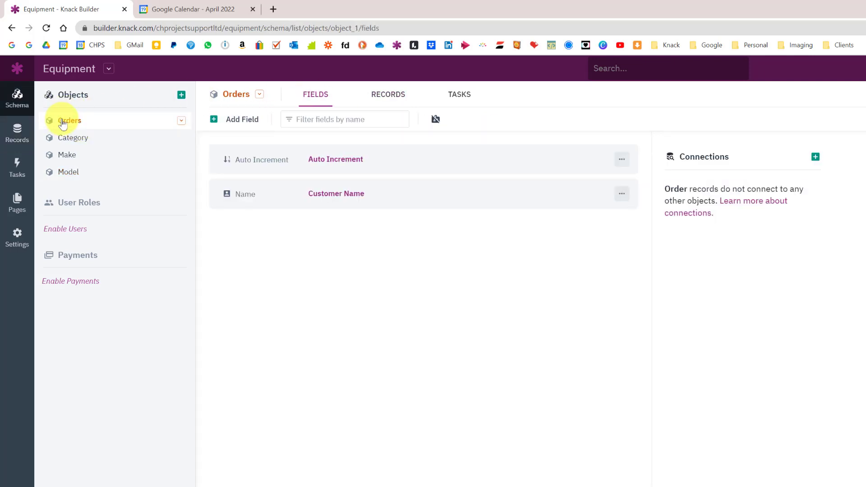
{"action": "left_click", "coordinate": [815, 156]}
{"action": "left_click", "coordinate": [618, 139]}
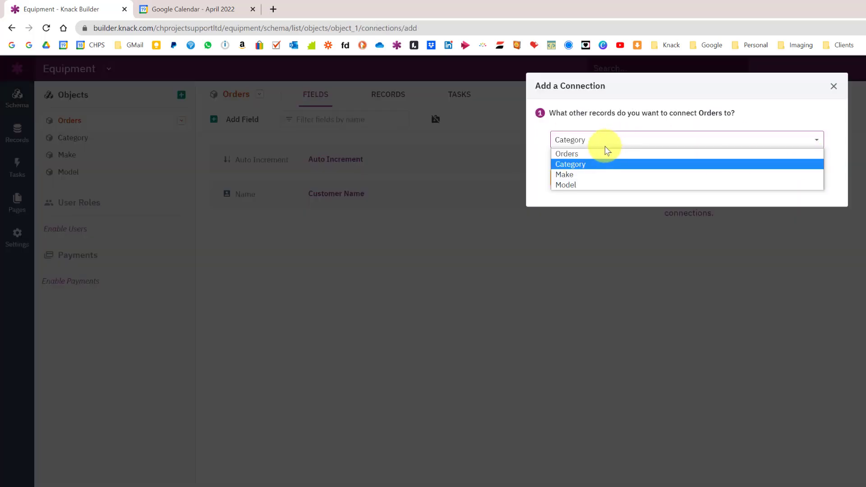
{"action": "left_click", "coordinate": [582, 165]}
{"action": "left_click", "coordinate": [573, 181]}
{"action": "left_click", "coordinate": [599, 235]}
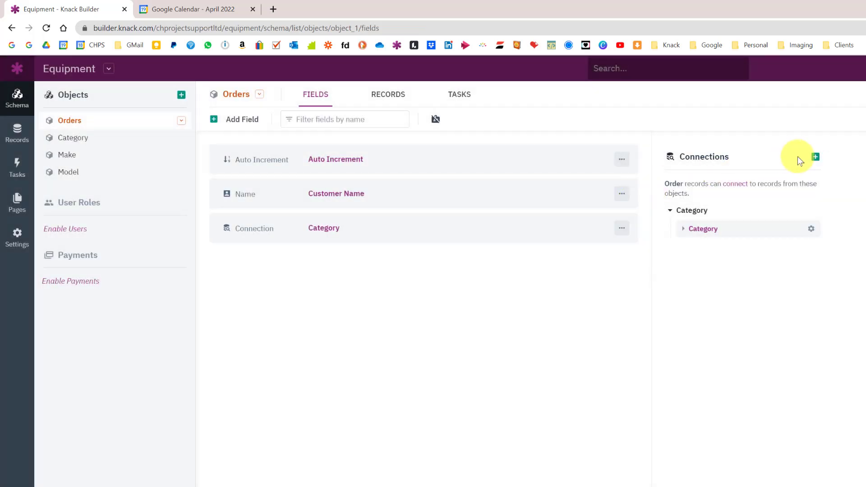
Step: Add an Orders-to-Make connection
{"action": "left_click", "coordinate": [815, 157]}
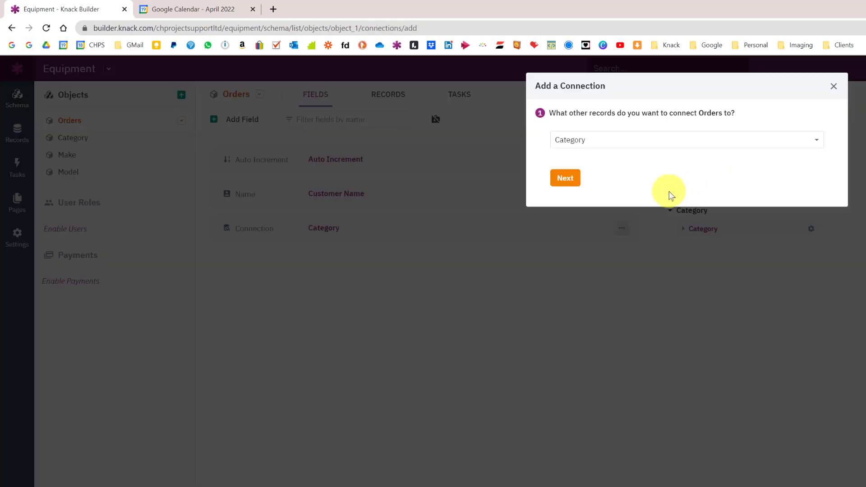
{"action": "left_click", "coordinate": [580, 149]}
{"action": "left_click", "coordinate": [574, 174]}
{"action": "left_click", "coordinate": [566, 178]}
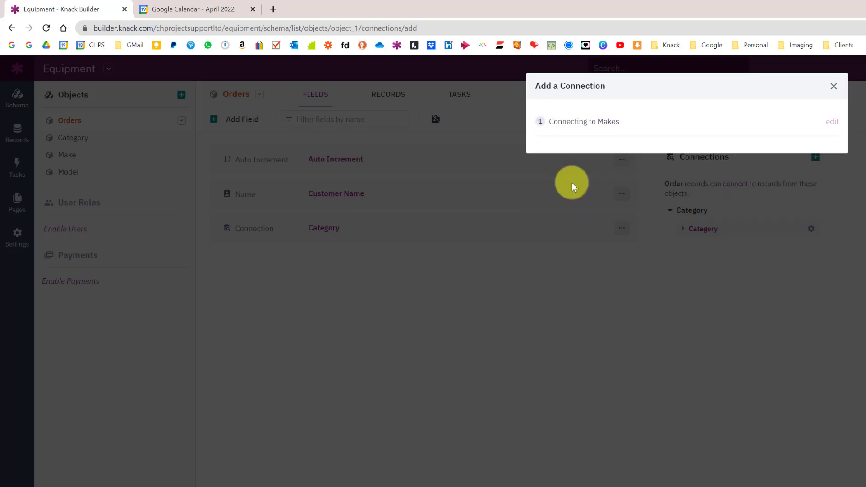
{"action": "left_click", "coordinate": [605, 236]}
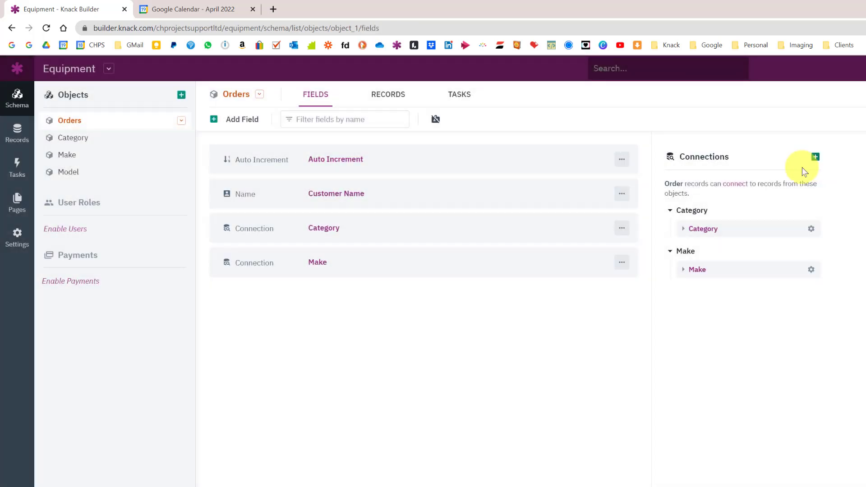
Step: Add an Orders-to-Model connection
{"action": "left_click", "coordinate": [816, 157]}
{"action": "left_click", "coordinate": [570, 149]}
{"action": "left_click", "coordinate": [566, 184]}
{"action": "left_click", "coordinate": [557, 182]}
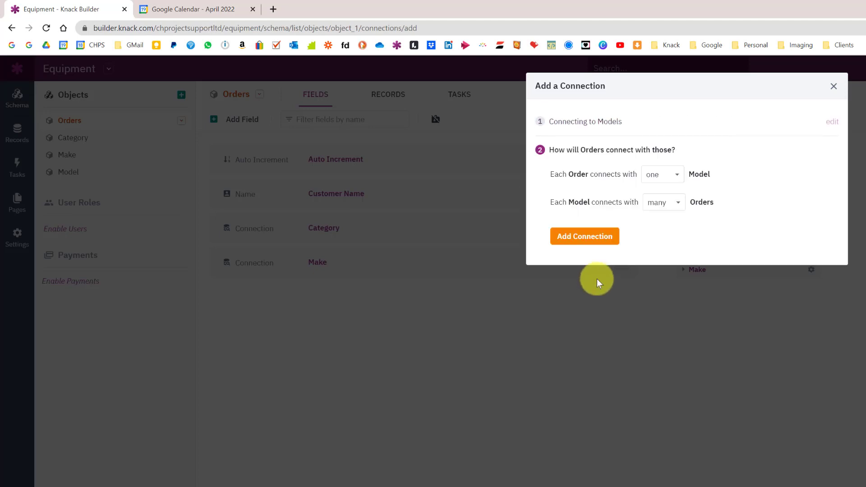
{"action": "left_click", "coordinate": [592, 240]}
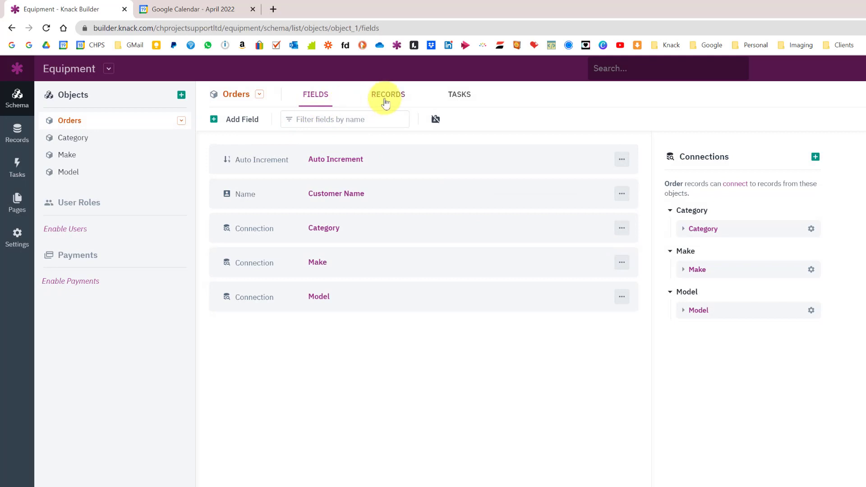
Step: Start a new order record and enter the customer's first and last name
{"action": "left_click", "coordinate": [386, 99]}
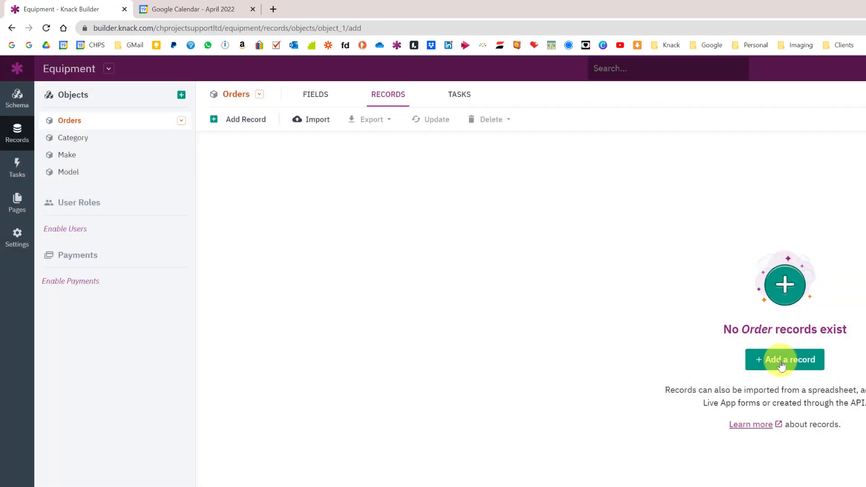
{"action": "left_click", "coordinate": [775, 361]}
{"action": "left_click", "coordinate": [578, 129]}
{"action": "type", "text": "Carl"}
{"action": "key", "text": "Tab"}
{"action": "type", "text": "Holmes"}
Step: Choose Smartphone, inspect the Make and Model dropdowns, then close the form unsaved
{"action": "left_click", "coordinate": [575, 171]}
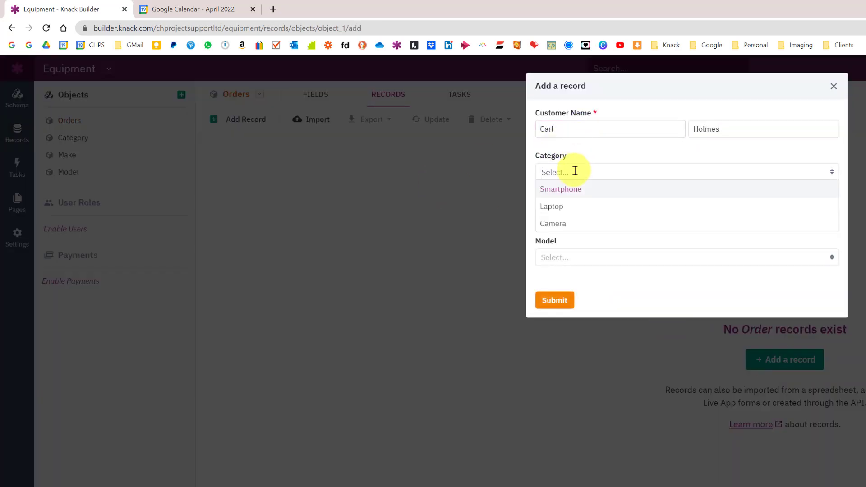
{"action": "left_click", "coordinate": [576, 194]}
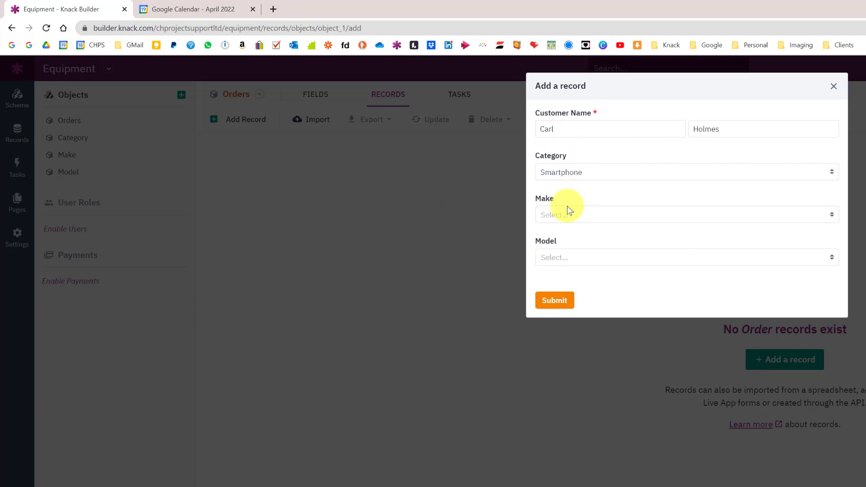
{"action": "left_click", "coordinate": [564, 214]}
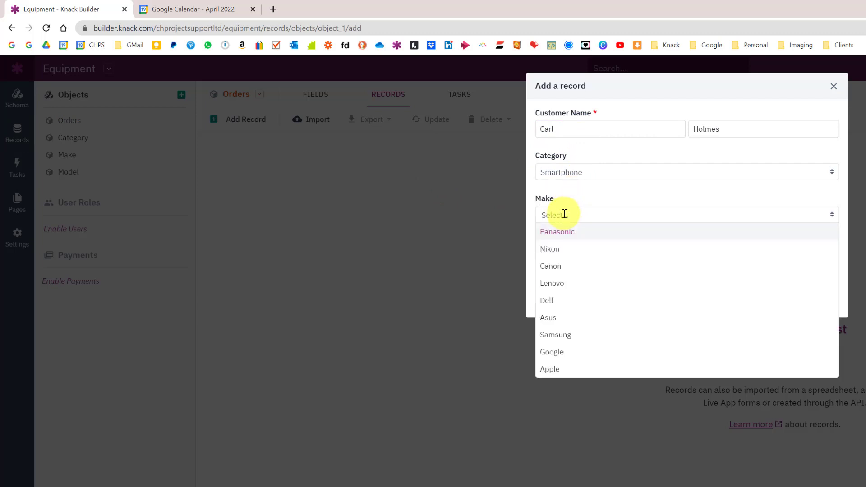
{"action": "left_click", "coordinate": [577, 199]}
{"action": "left_click", "coordinate": [570, 256]}
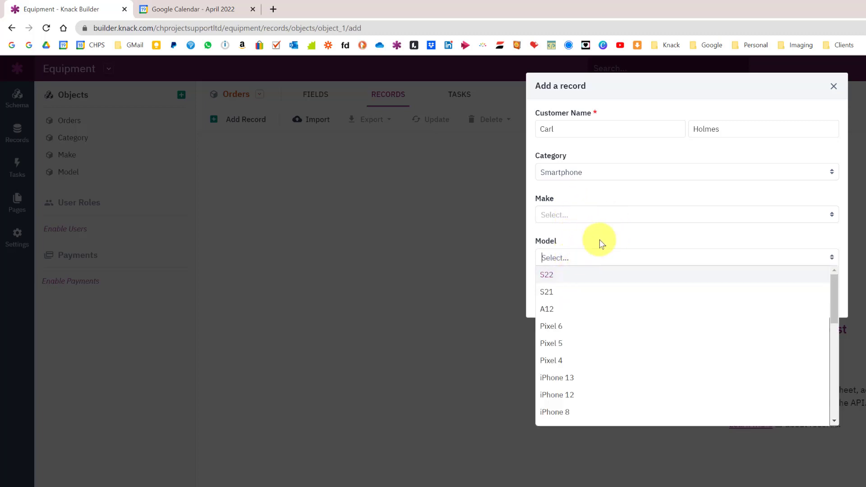
{"action": "left_click", "coordinate": [574, 212]}
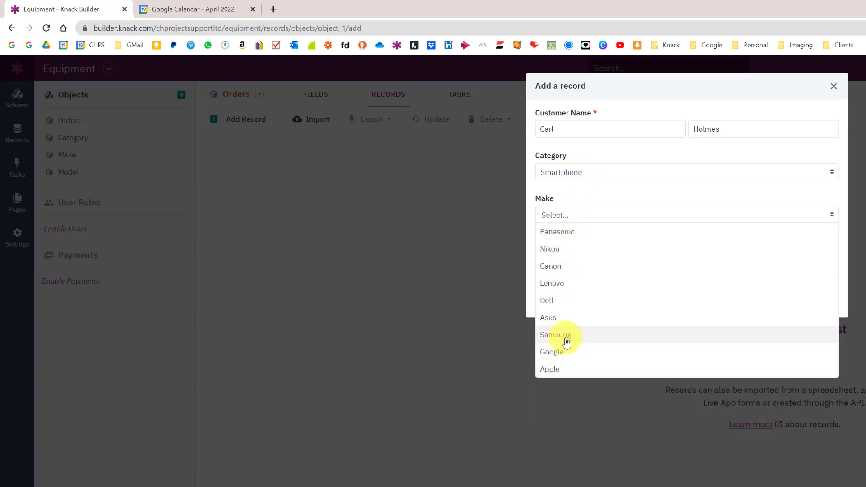
{"action": "left_click", "coordinate": [834, 85]}
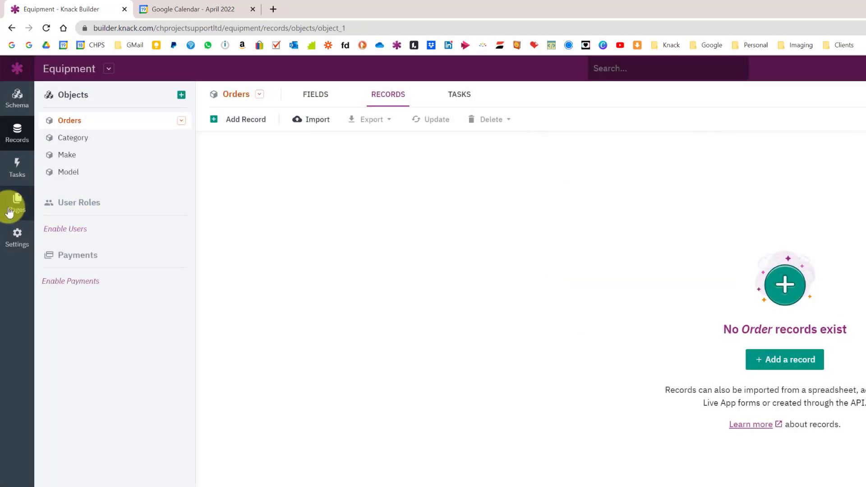
Step: Create the app's first page as a public page named Orders
{"action": "left_click", "coordinate": [9, 212]}
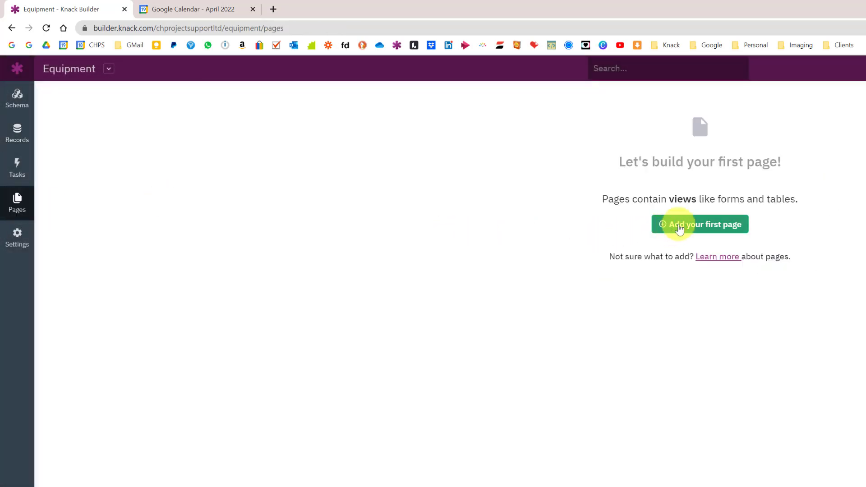
{"action": "left_click", "coordinate": [679, 227]}
{"action": "left_click", "coordinate": [68, 207]}
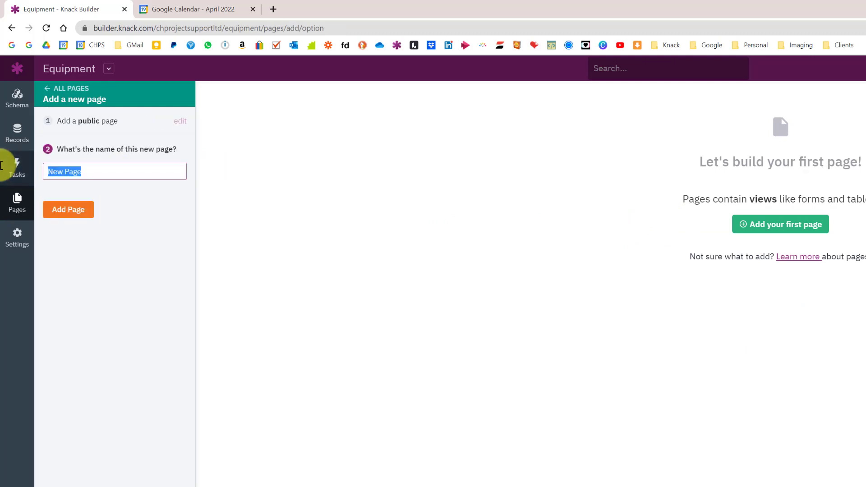
{"action": "type", "text": "Orders"}
{"action": "left_click", "coordinate": [63, 208]}
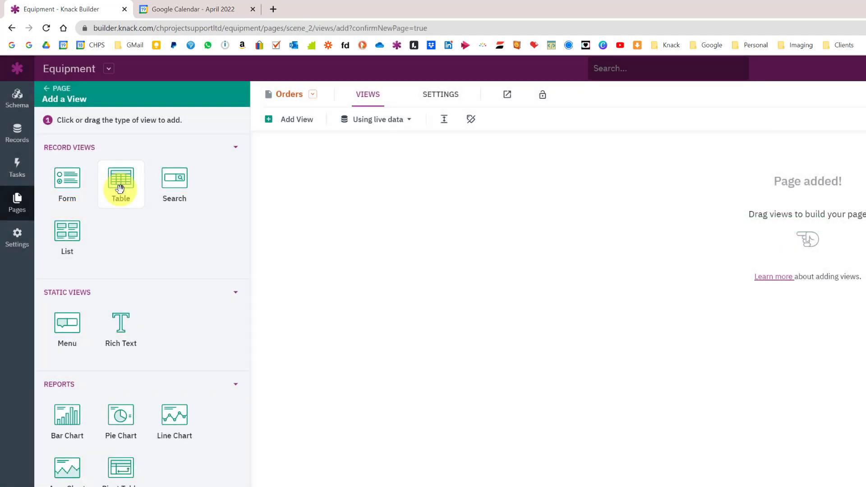
Step: Add a table view showing Orders records to the Orders page, without extra record links
{"action": "left_click", "coordinate": [120, 188]}
{"action": "left_click", "coordinate": [90, 180]}
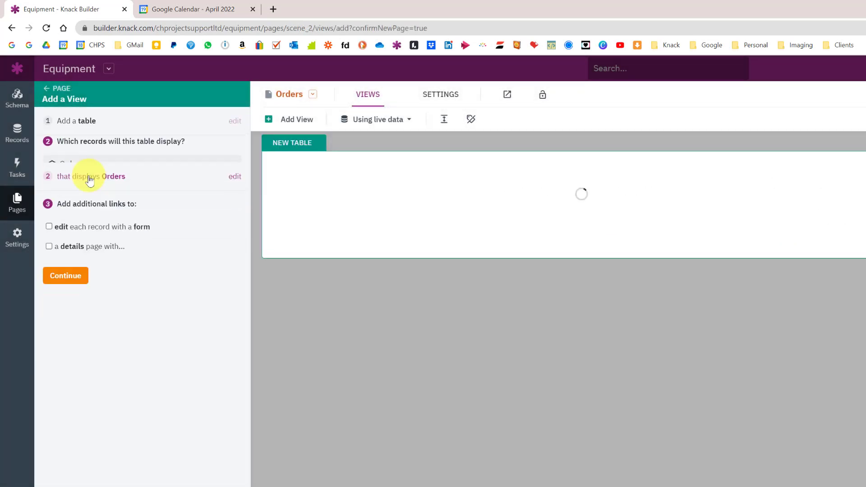
{"action": "left_click", "coordinate": [65, 247]}
{"action": "left_click", "coordinate": [66, 318]}
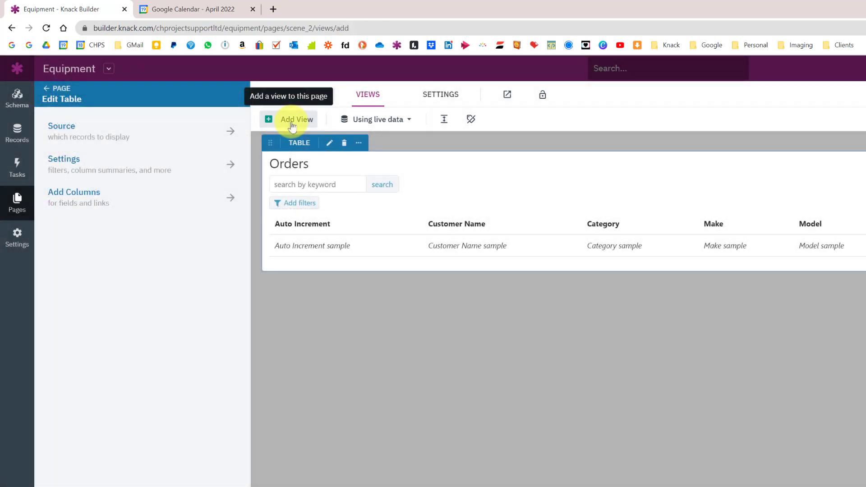
Step: Add an Add Order form inserting Orders records, linked from a menu positioned above the Orders table
{"action": "left_click", "coordinate": [291, 121]}
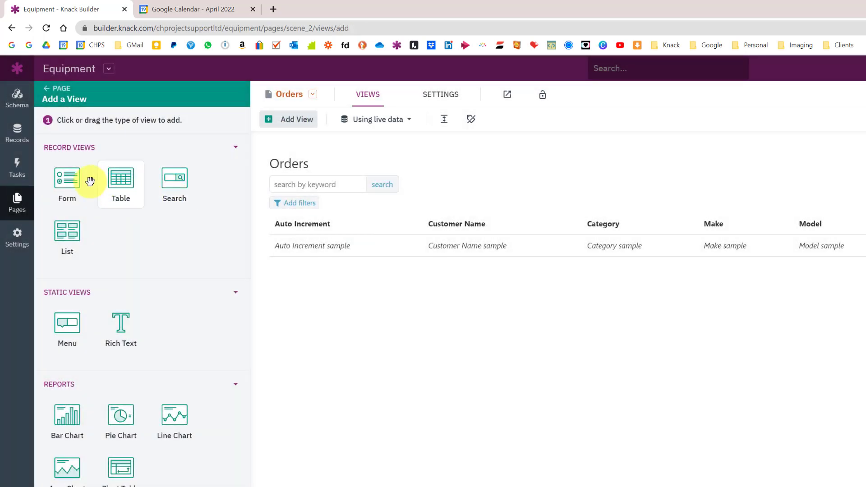
{"action": "left_click", "coordinate": [64, 185]}
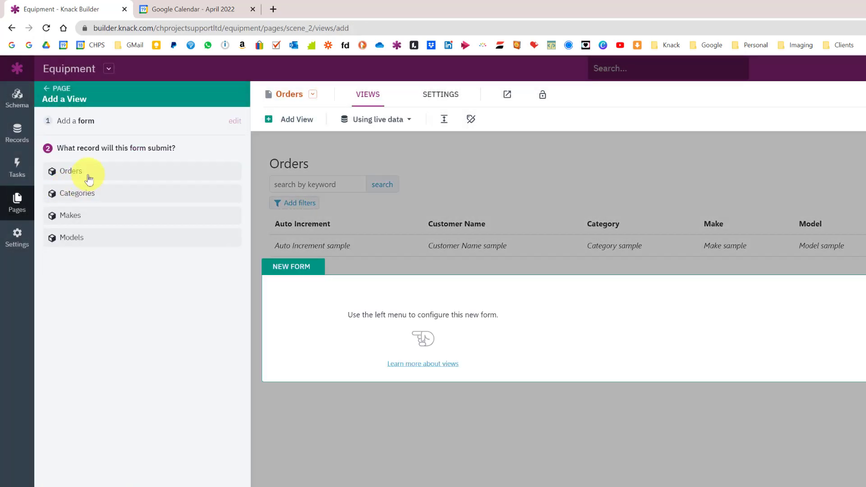
{"action": "left_click", "coordinate": [95, 174]}
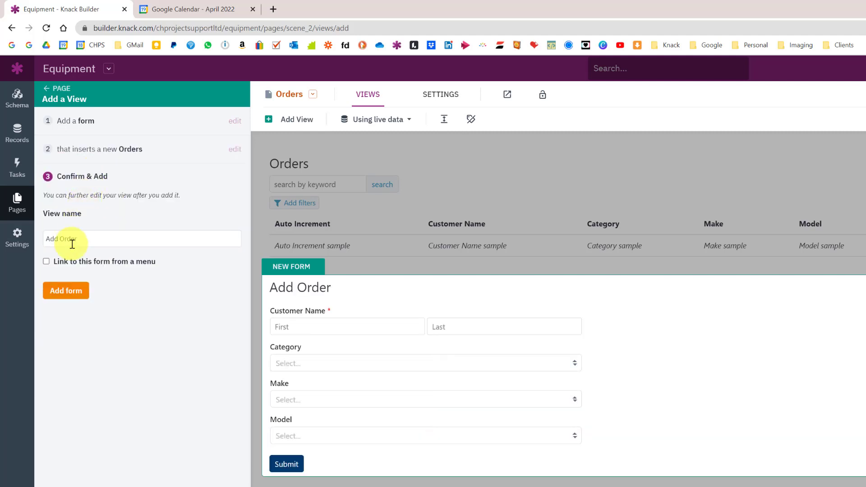
{"action": "left_click", "coordinate": [46, 262]}
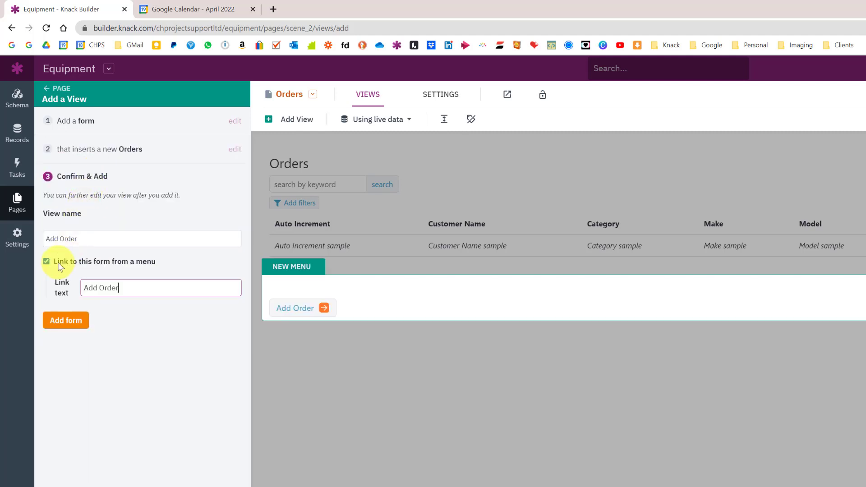
{"action": "left_click", "coordinate": [64, 321]}
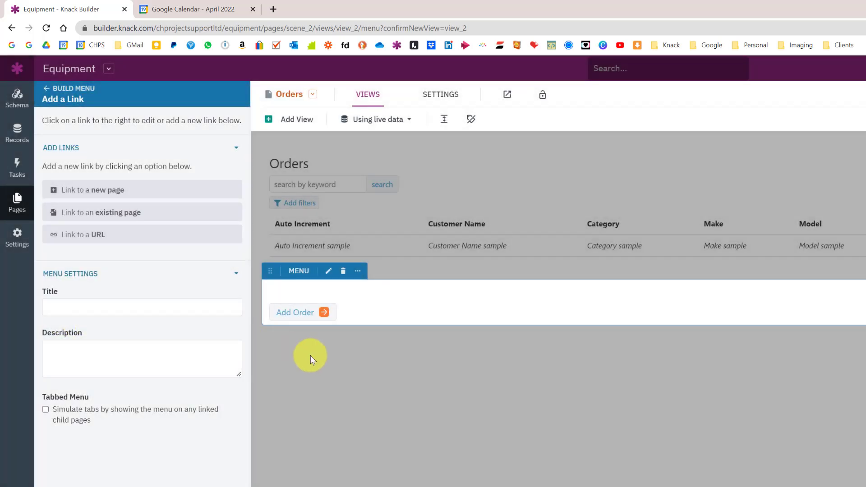
{"action": "left_click", "coordinate": [312, 351]}
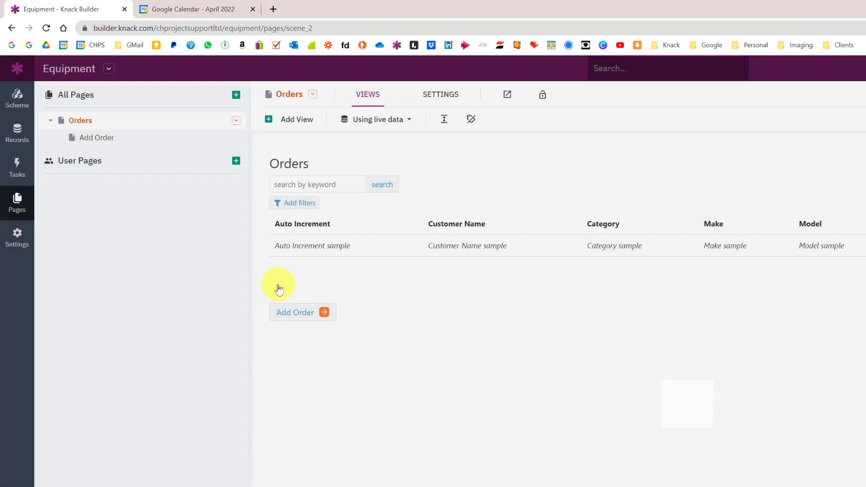
{"action": "mouse_move", "coordinate": [274, 275]}
{"action": "left_click_drag", "start_coordinate": [277, 273], "coordinate": [315, 167]}
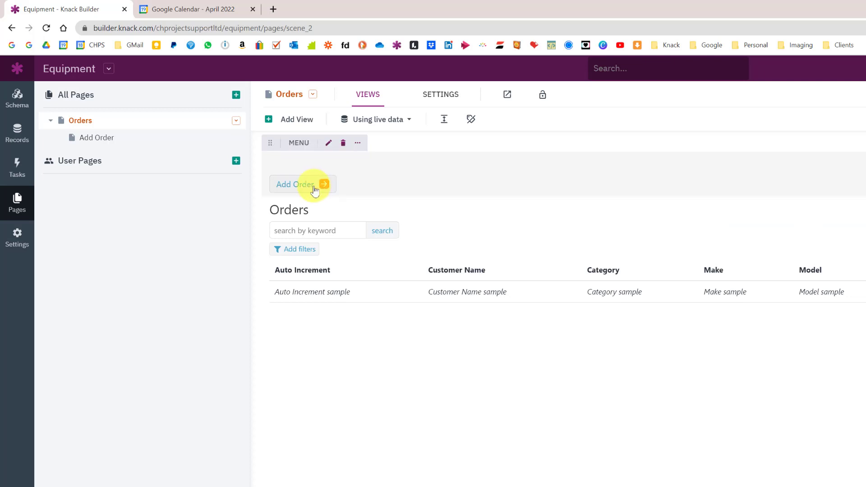
Step: Enable 'Display page in a modal popup' in the Add Order page settings and save
{"action": "left_click", "coordinate": [100, 142]}
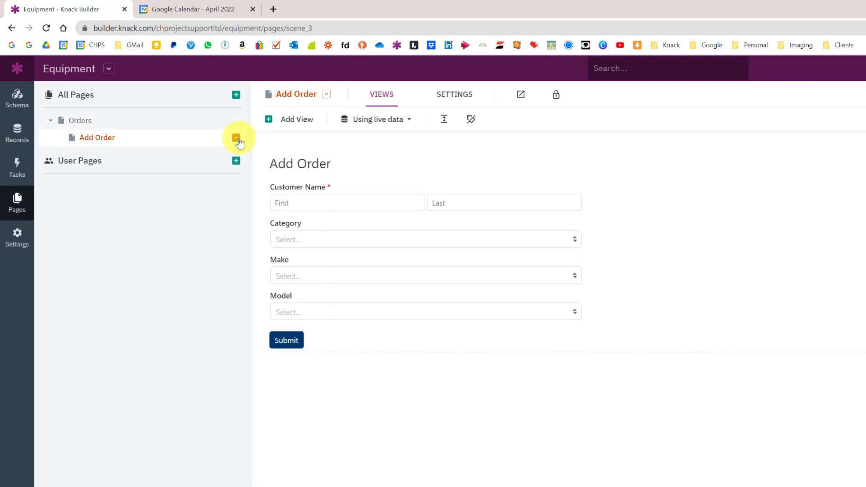
{"action": "left_click", "coordinate": [237, 138]}
{"action": "left_click", "coordinate": [218, 155]}
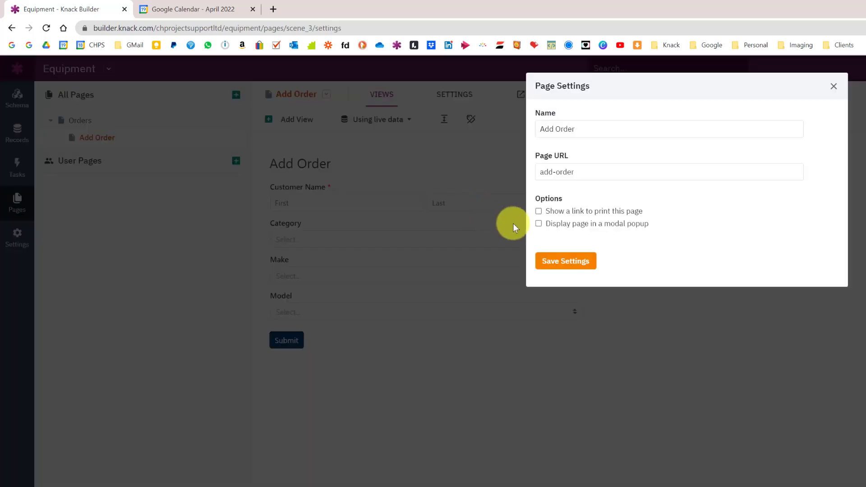
{"action": "left_click", "coordinate": [564, 261]}
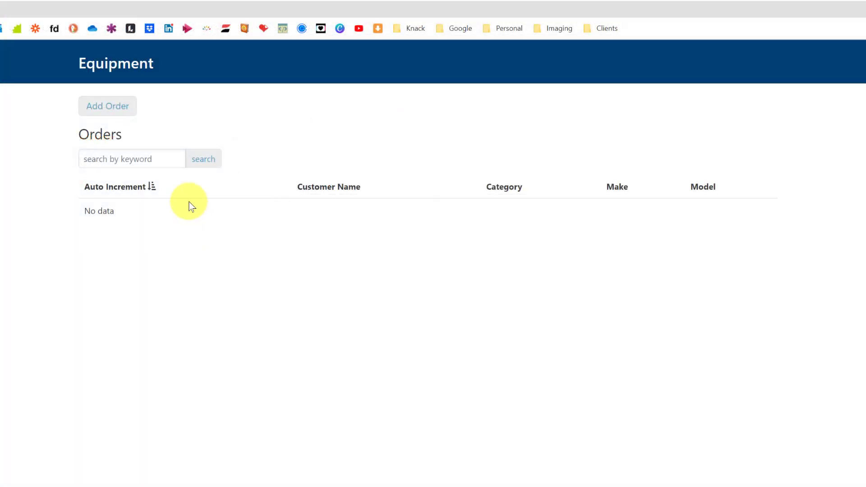
Step: In the live Add Order popup, inspect the Category, Make and Model dropdown choices
{"action": "left_click", "coordinate": [112, 116]}
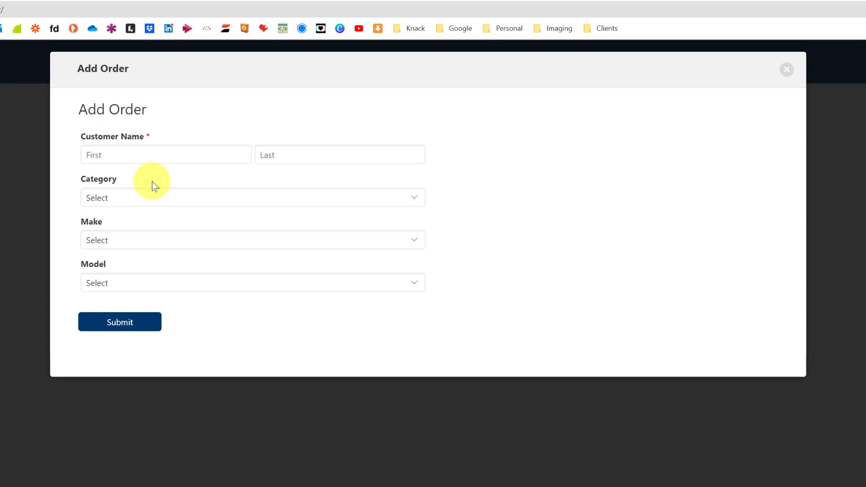
{"action": "left_click", "coordinate": [141, 196]}
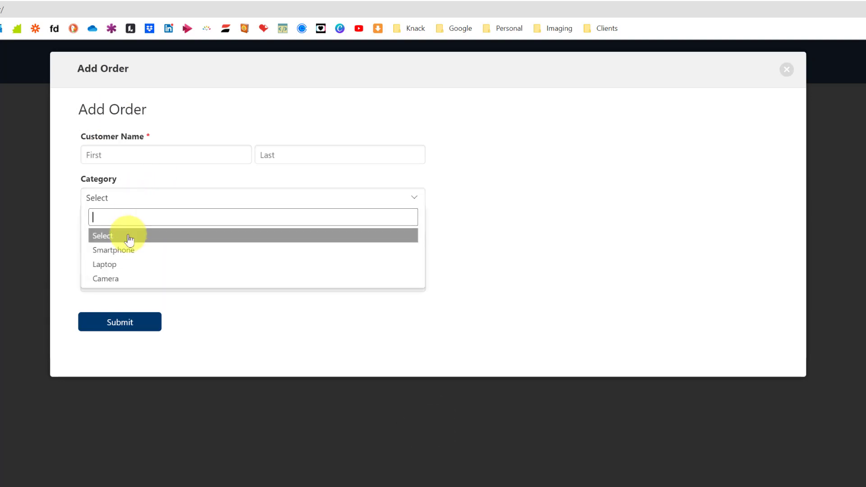
{"action": "left_click", "coordinate": [150, 185]}
{"action": "left_click", "coordinate": [112, 240]}
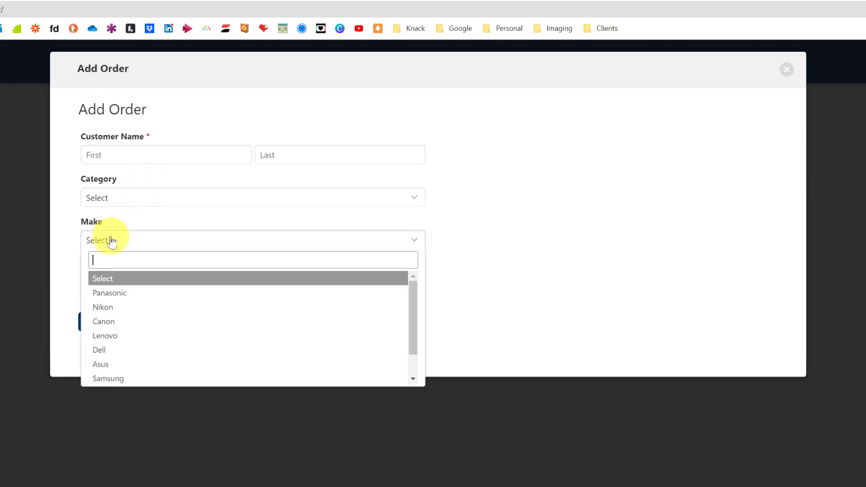
{"action": "left_click", "coordinate": [148, 222]}
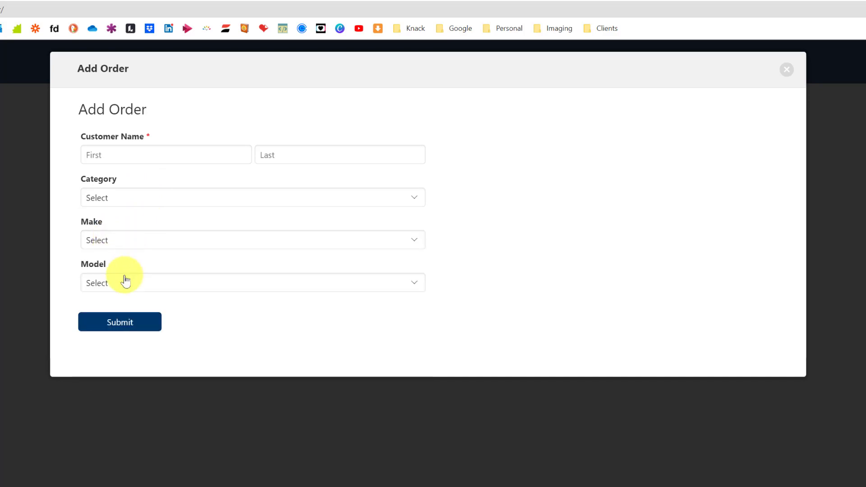
{"action": "left_click", "coordinate": [125, 281]}
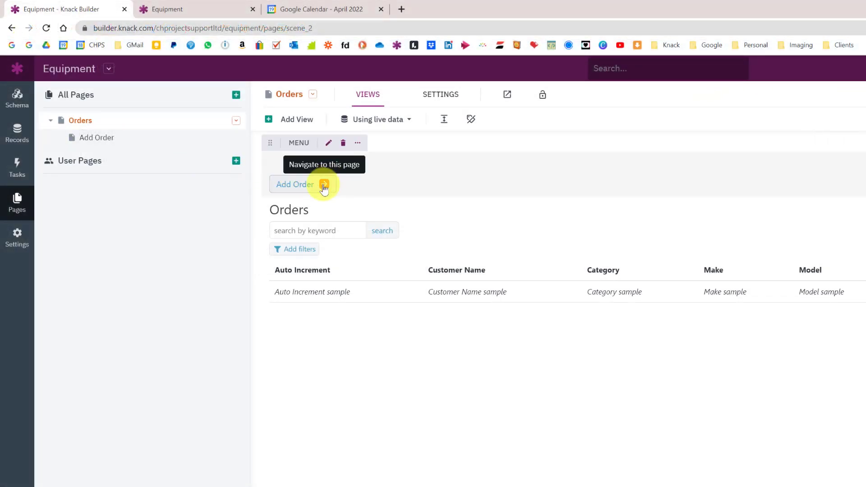
Step: Set the Make input to show only makes connected to the form's Category
{"action": "left_click", "coordinate": [324, 186]}
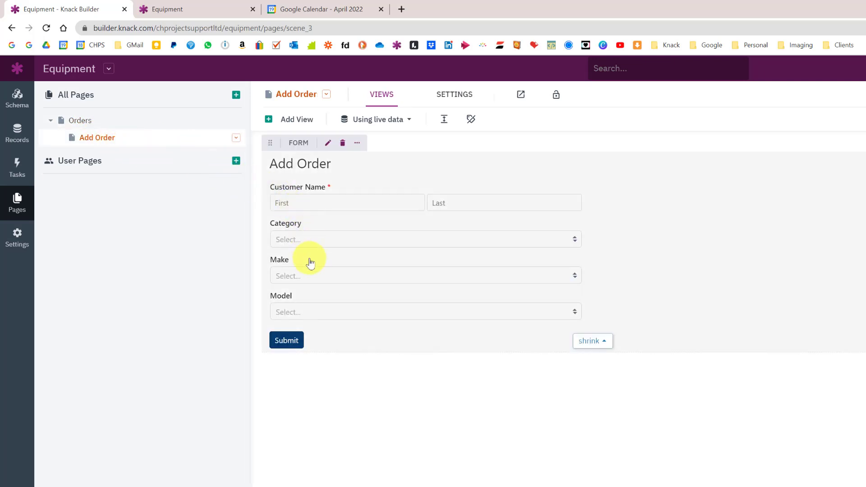
{"action": "left_click", "coordinate": [341, 275]}
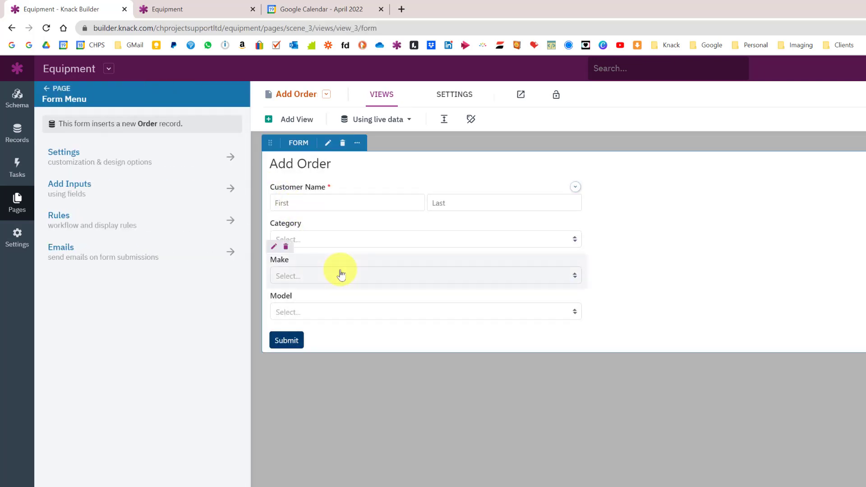
{"action": "left_click", "coordinate": [341, 269]}
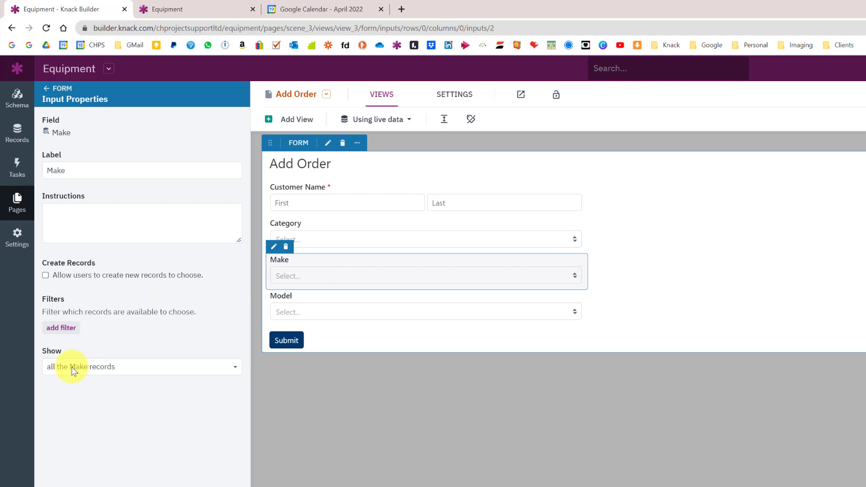
{"action": "left_click", "coordinate": [100, 372]}
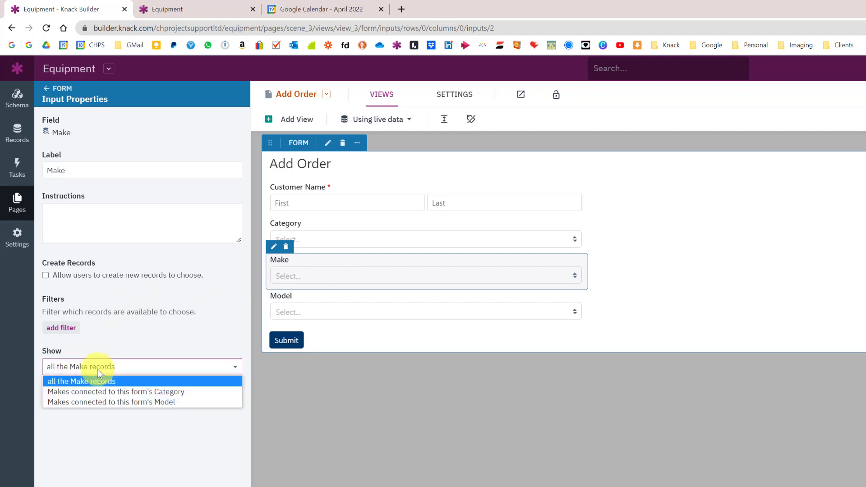
{"action": "left_click", "coordinate": [163, 391]}
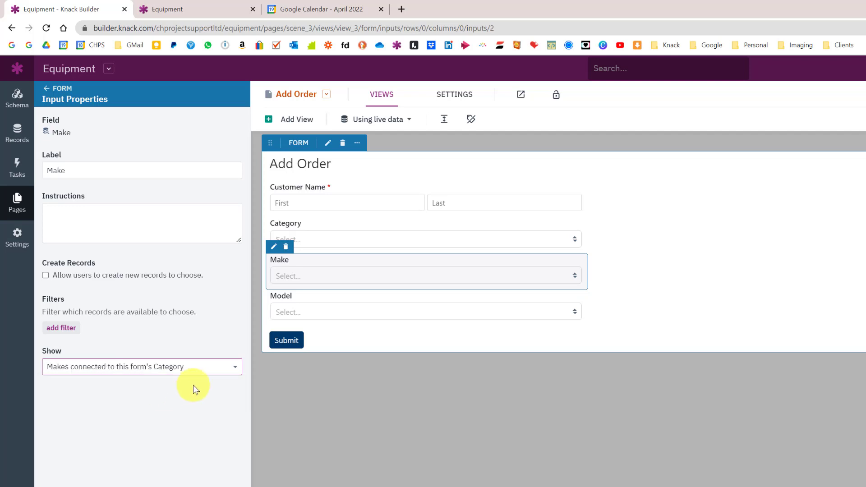
Step: Set the Model input to show only models connected to the form's Make
{"action": "left_click", "coordinate": [323, 309]}
{"action": "left_click", "coordinate": [105, 367]}
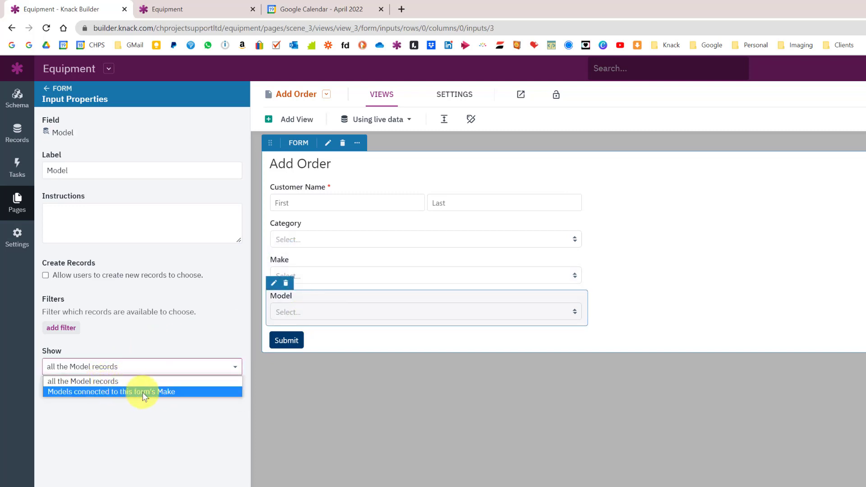
{"action": "left_click", "coordinate": [171, 391]}
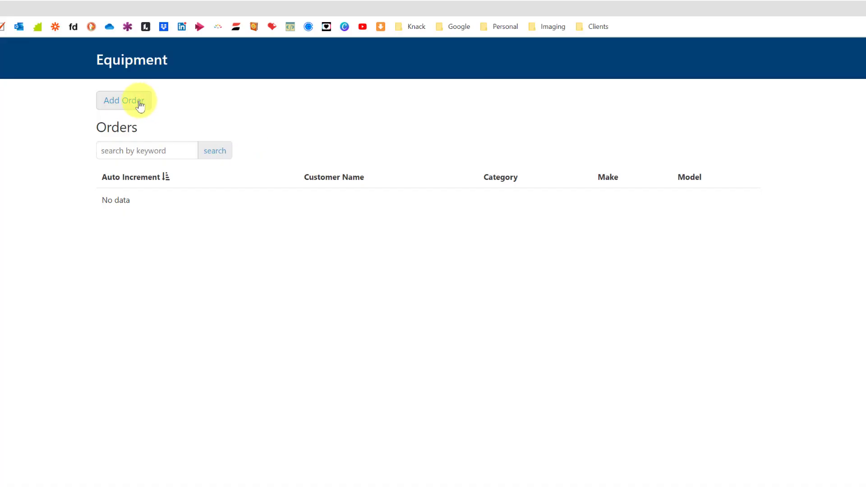
Step: With Category Smartphone, check the Model choices offered for Apple, Samsung and Google
{"action": "left_click", "coordinate": [129, 104]}
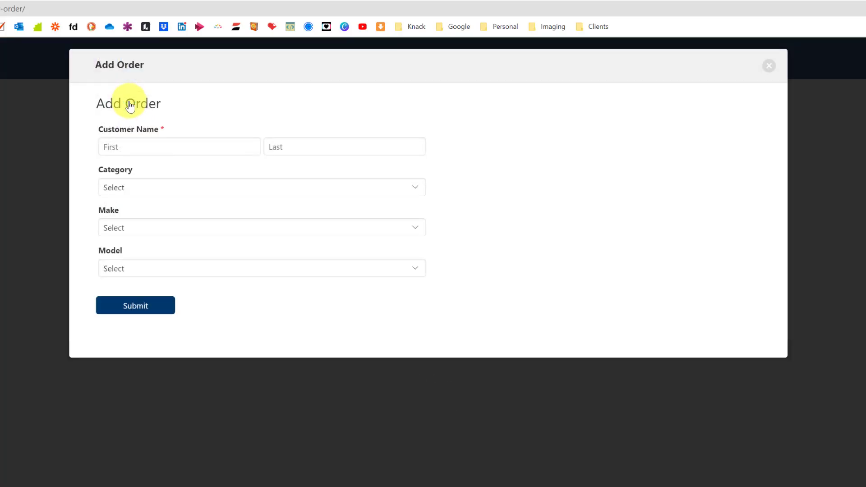
{"action": "left_click", "coordinate": [129, 190]}
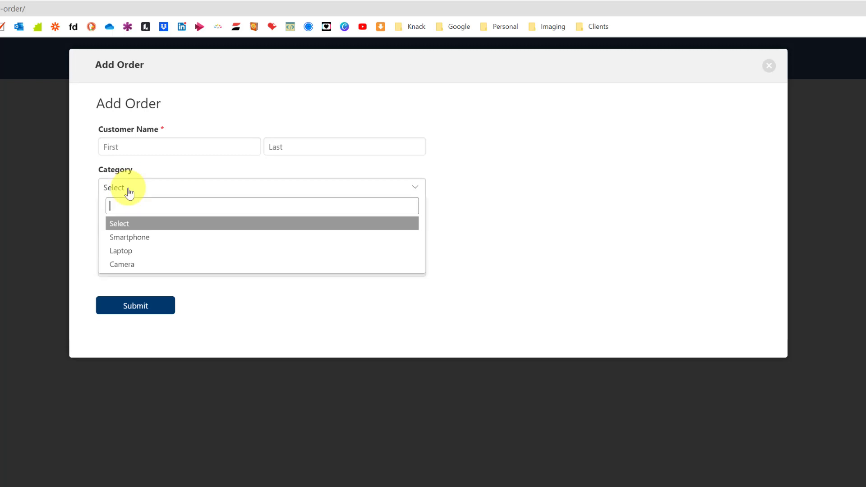
{"action": "left_click", "coordinate": [129, 237]}
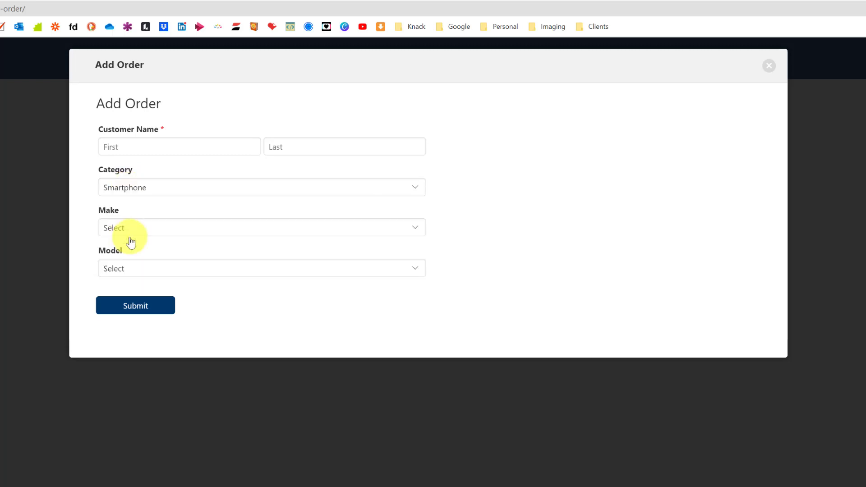
{"action": "left_click", "coordinate": [140, 234]}
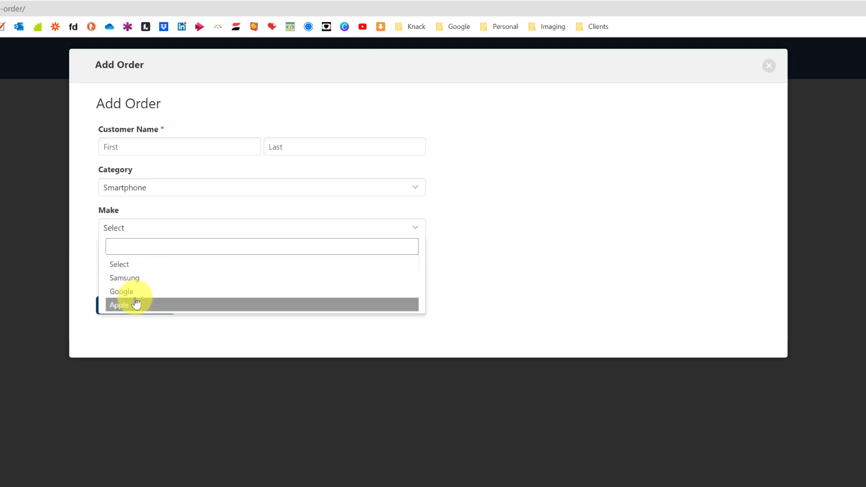
{"action": "left_click", "coordinate": [136, 303]}
{"action": "left_click", "coordinate": [156, 271]}
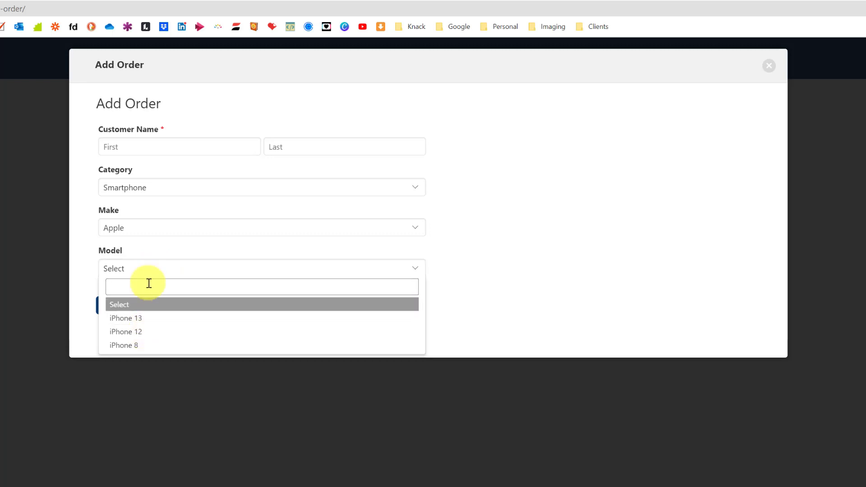
{"action": "left_click", "coordinate": [149, 239]}
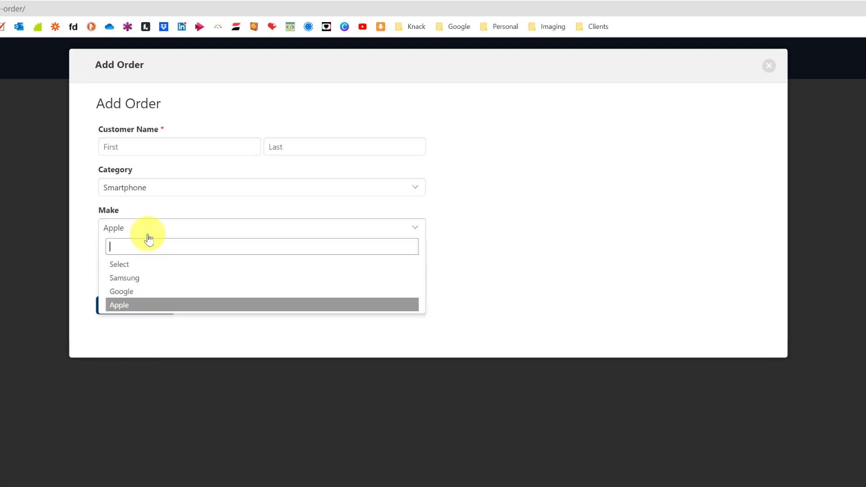
{"action": "left_click", "coordinate": [138, 276]}
{"action": "left_click", "coordinate": [153, 276]}
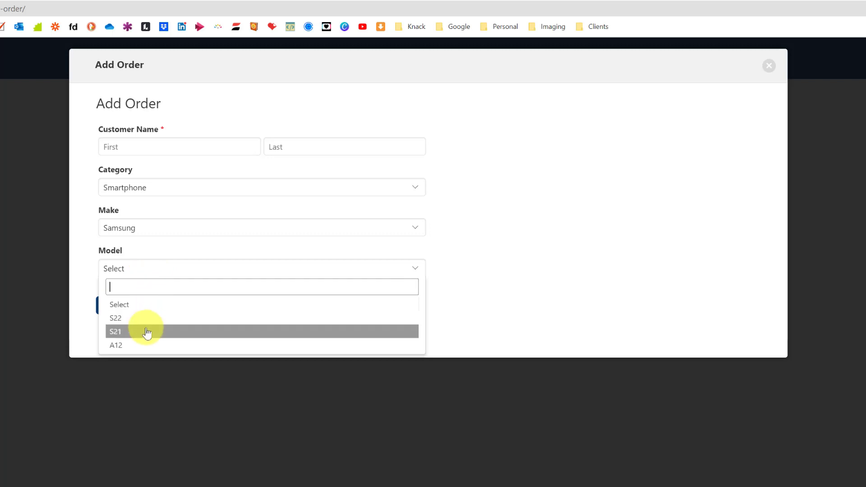
{"action": "left_click", "coordinate": [151, 227]}
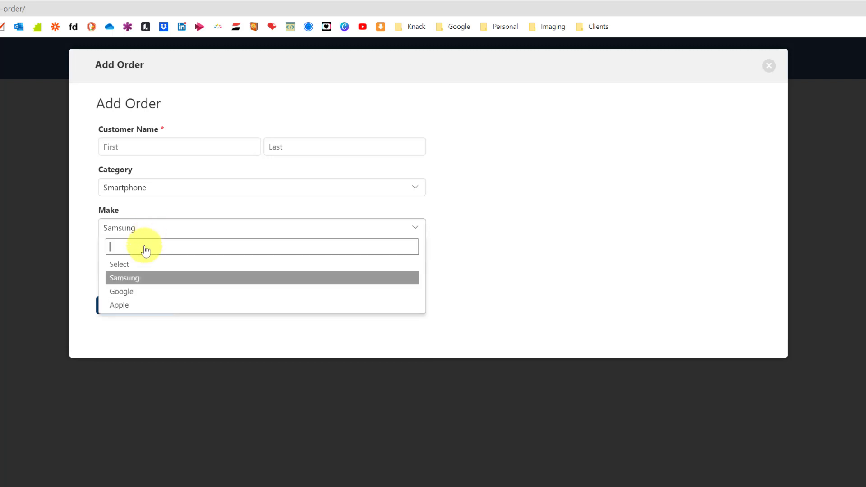
{"action": "left_click", "coordinate": [139, 292]}
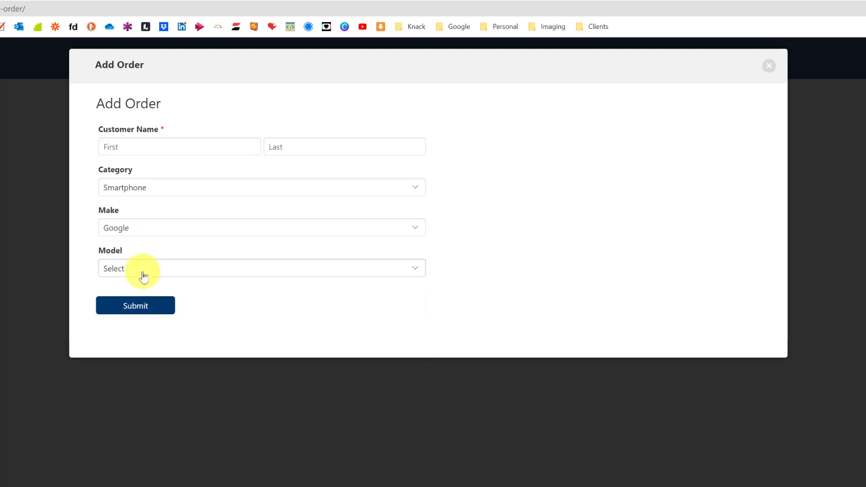
{"action": "left_click", "coordinate": [145, 276]}
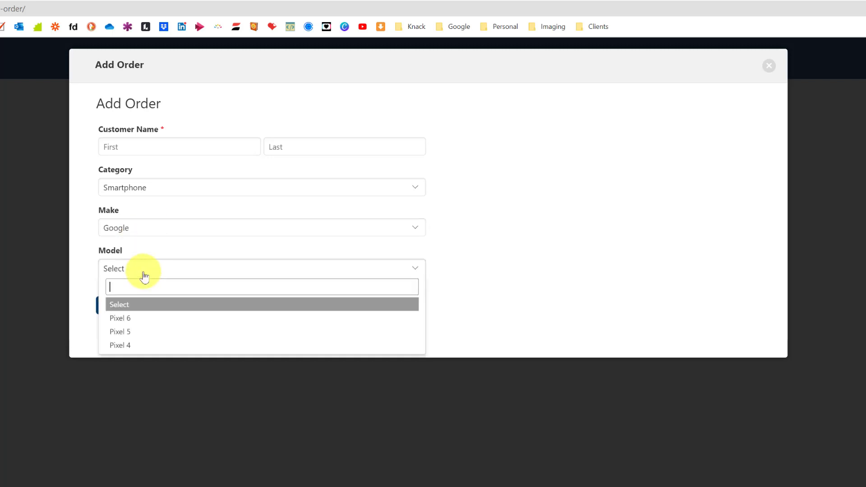
Step: Switch Category to Camera, pick Canon EOS 4000D, then change Make to Panasonic
{"action": "left_click", "coordinate": [162, 197]}
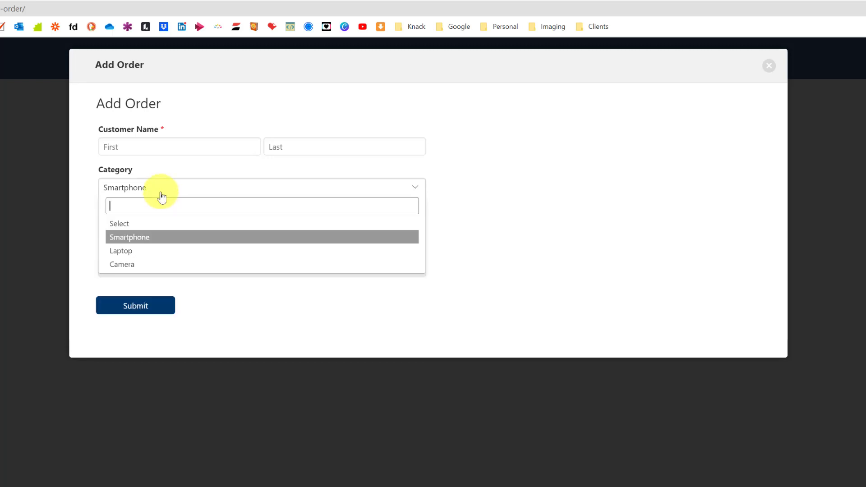
{"action": "left_click", "coordinate": [135, 264]}
{"action": "left_click", "coordinate": [142, 232]}
{"action": "left_click", "coordinate": [129, 304]}
{"action": "left_click", "coordinate": [141, 270]}
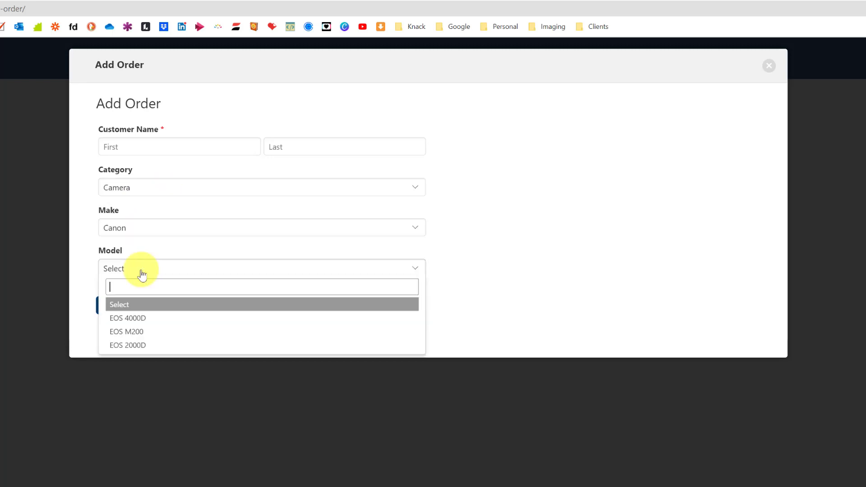
{"action": "left_click", "coordinate": [141, 318]}
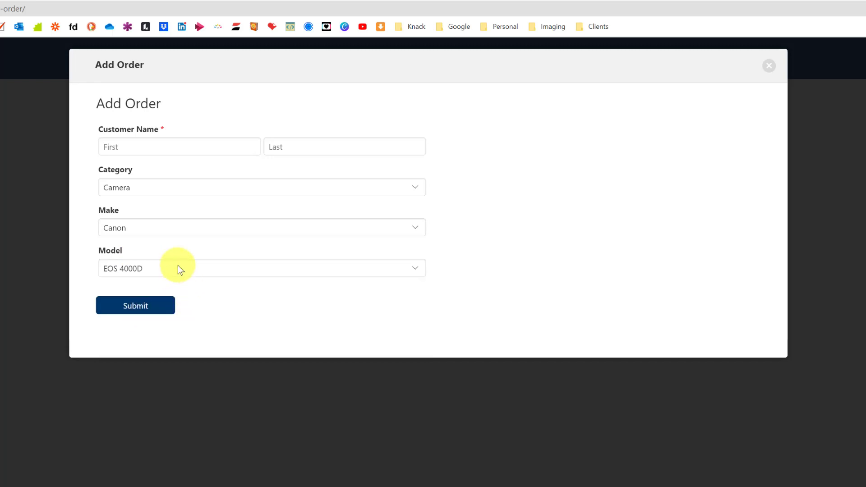
{"action": "left_click", "coordinate": [166, 231]}
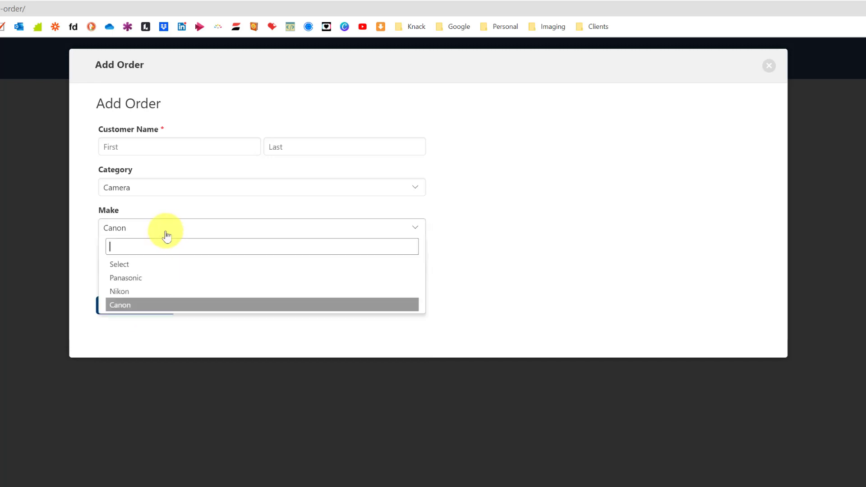
{"action": "left_click", "coordinate": [142, 279]}
{"action": "left_click", "coordinate": [151, 269]}
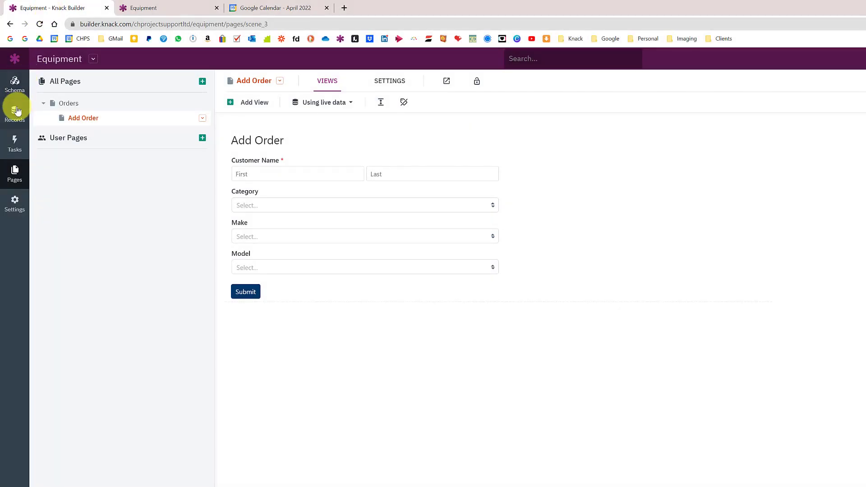
Step: Set the Make object's record sort order to the Make field and save
{"action": "left_click", "coordinate": [14, 115]}
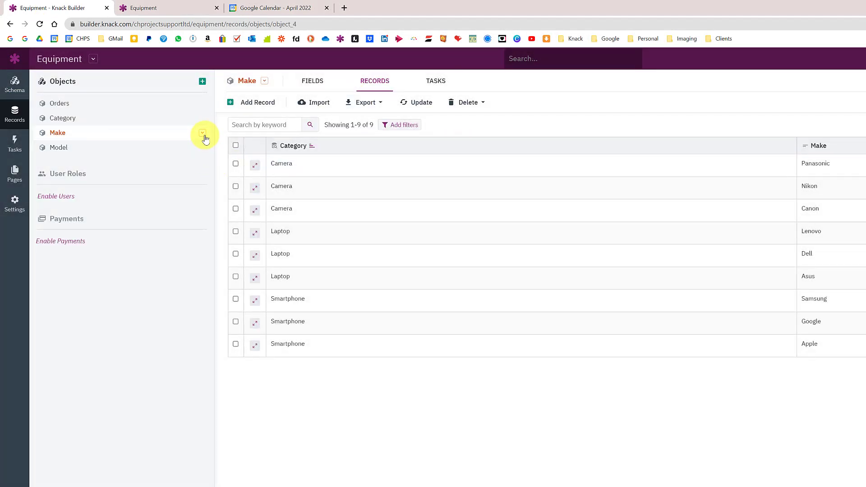
{"action": "left_click", "coordinate": [203, 134]}
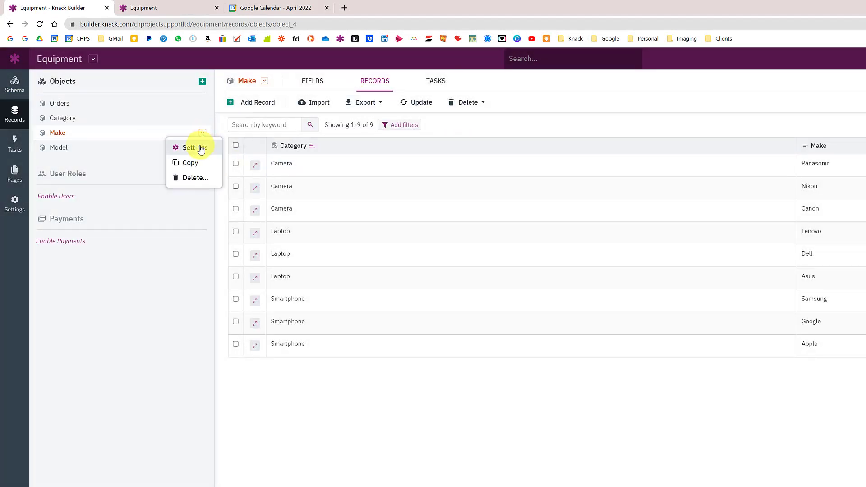
{"action": "left_click", "coordinate": [199, 148]}
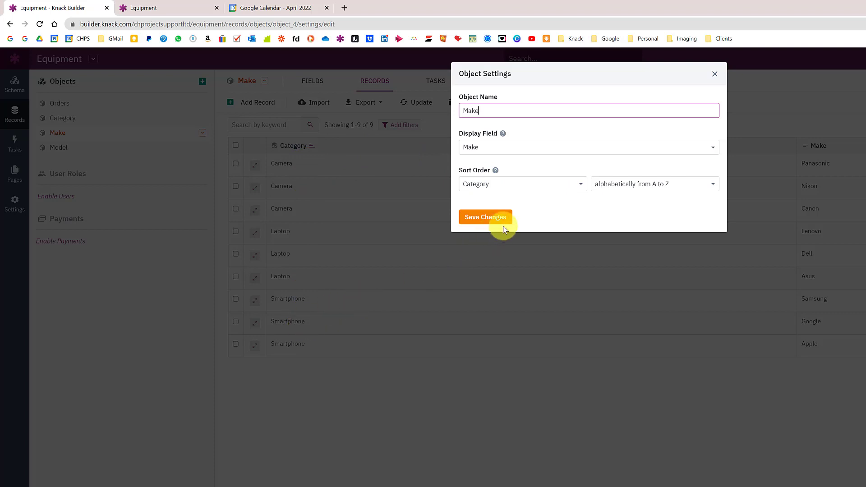
{"action": "left_click", "coordinate": [527, 186]}
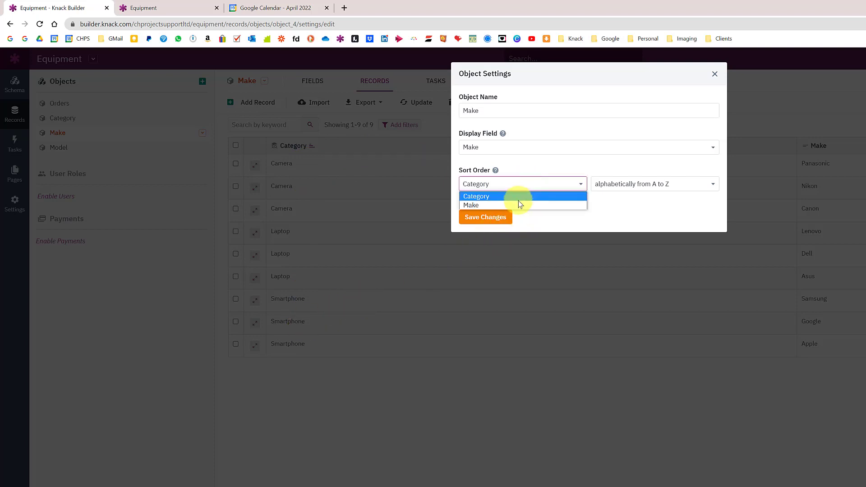
{"action": "left_click", "coordinate": [518, 206]}
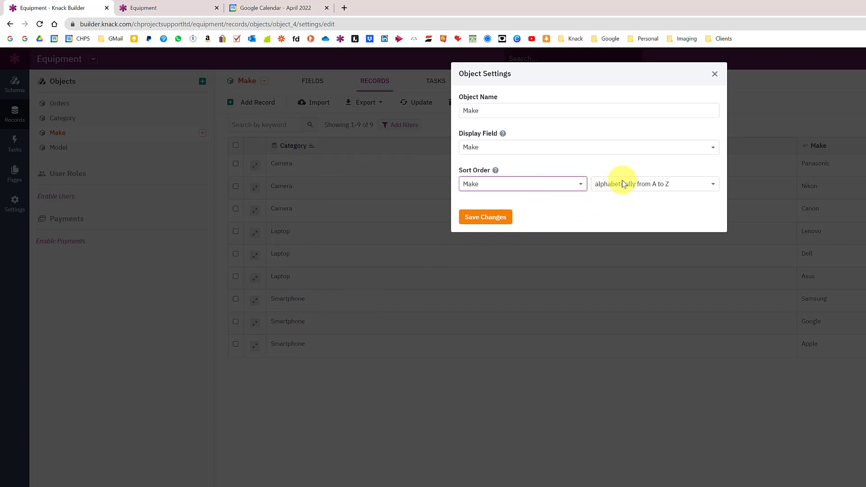
{"action": "left_click", "coordinate": [490, 216]}
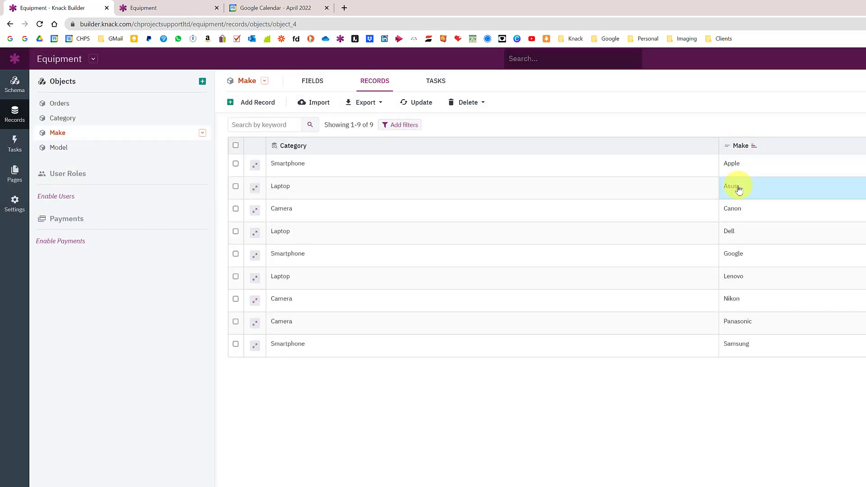
Step: In the live app, choose Smartphone on a new order and check the sorted Make list
{"action": "left_click", "coordinate": [145, 12]}
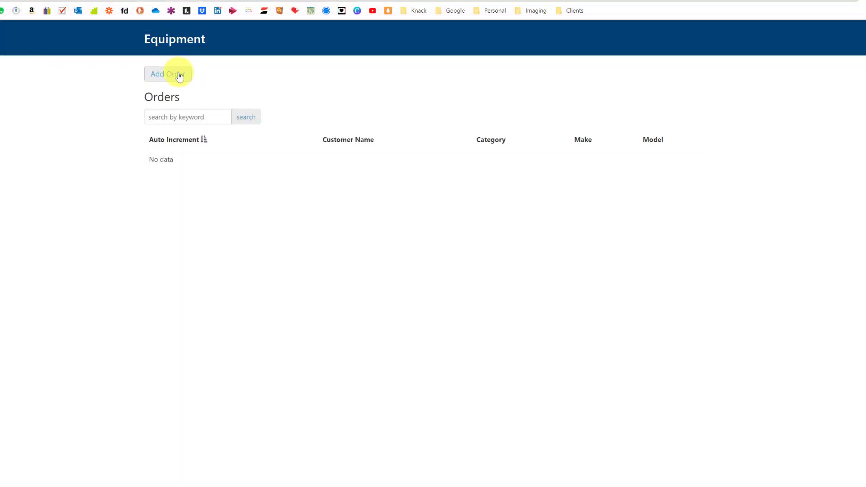
{"action": "left_click", "coordinate": [178, 73]}
{"action": "left_click", "coordinate": [180, 150]}
{"action": "left_click", "coordinate": [171, 189]}
{"action": "left_click", "coordinate": [175, 187]}
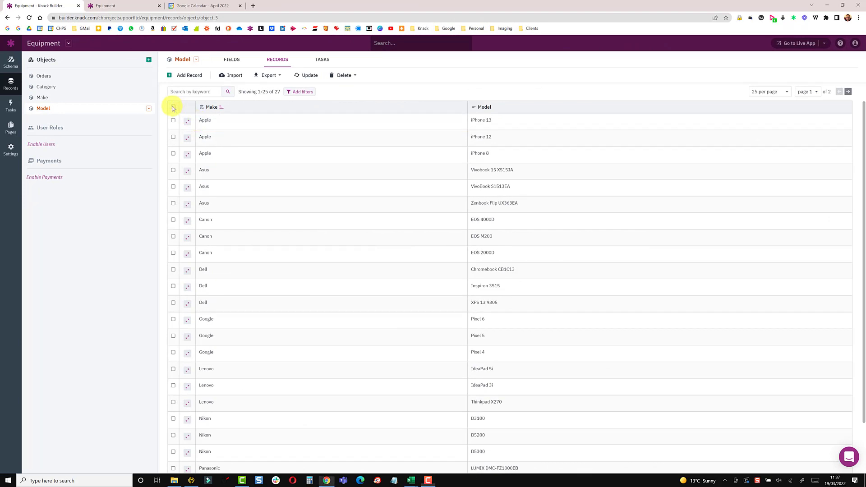
Step: Select all Model records, permanently delete them, and return to the Model fields
{"action": "left_click", "coordinate": [173, 107]}
{"action": "left_click", "coordinate": [278, 77]}
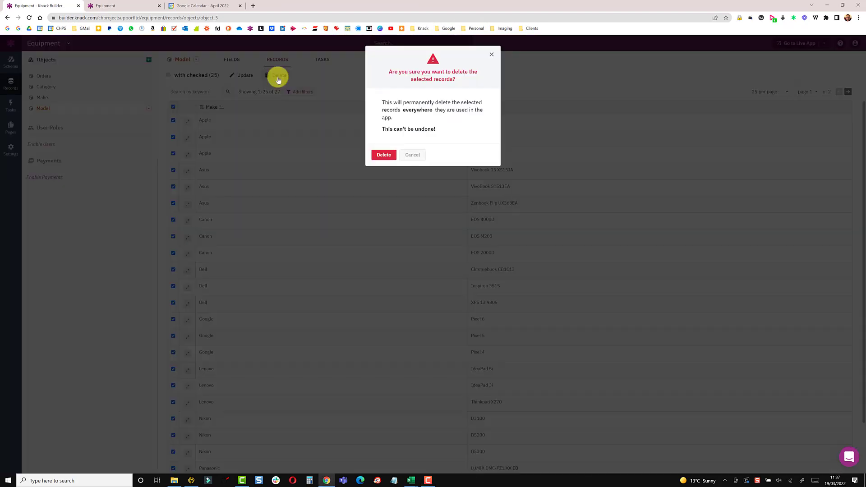
{"action": "left_click", "coordinate": [384, 155]}
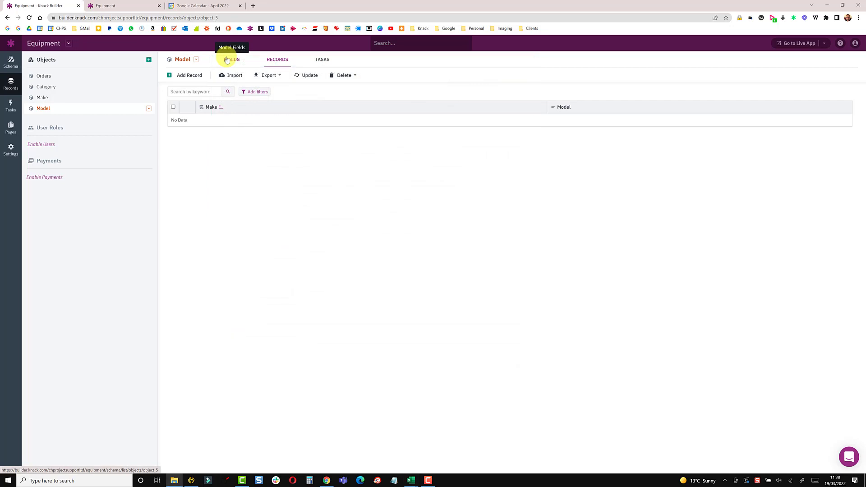
{"action": "left_click", "coordinate": [227, 60]}
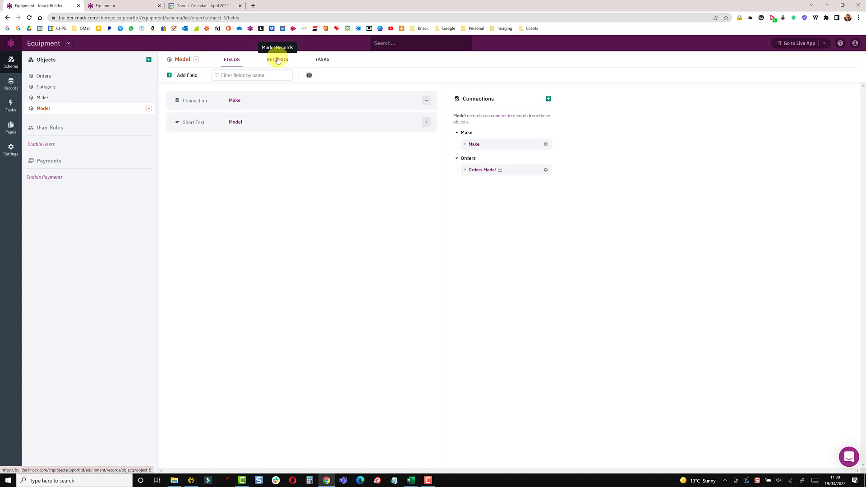
Step: Upload the Model CSV into a Model records import, with the first row as headers
{"action": "left_click", "coordinate": [277, 60]}
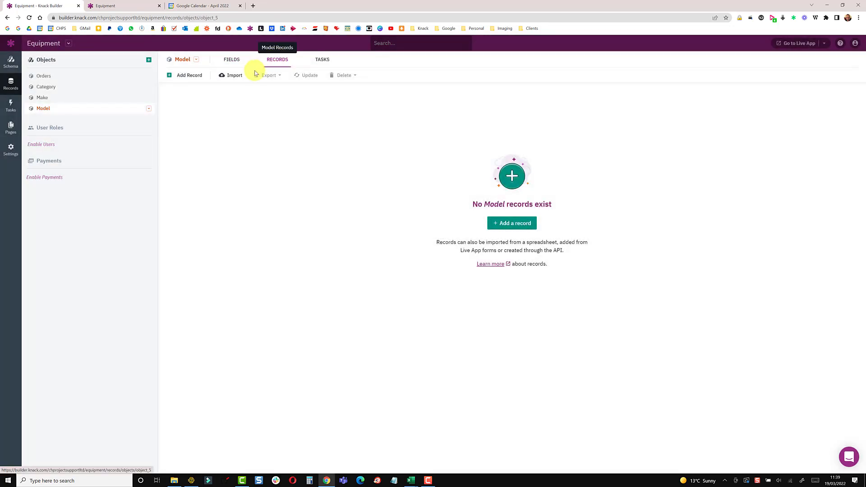
{"action": "left_click", "coordinate": [234, 75]}
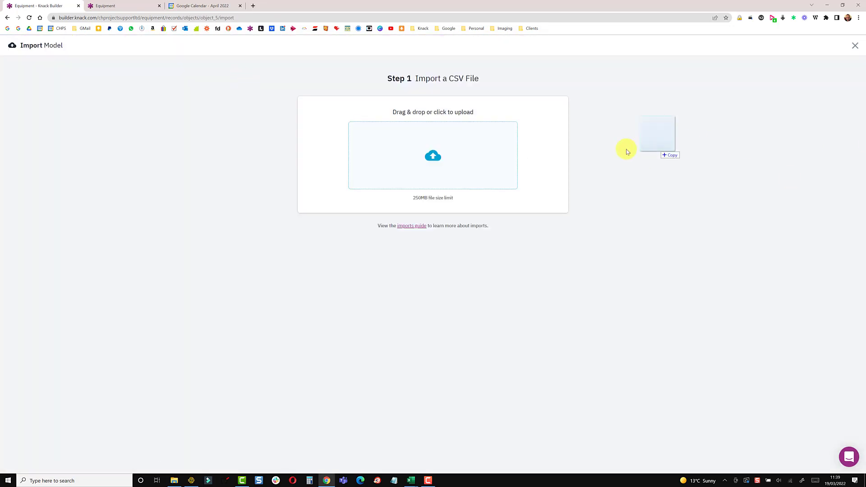
{"action": "left_click_drag", "start_coordinate": [609, 153], "coordinate": [433, 167]}
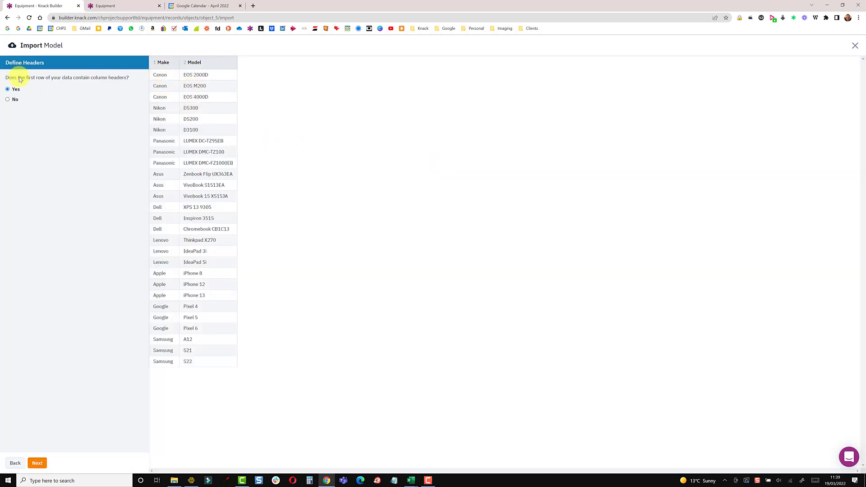
{"action": "left_click", "coordinate": [38, 464]}
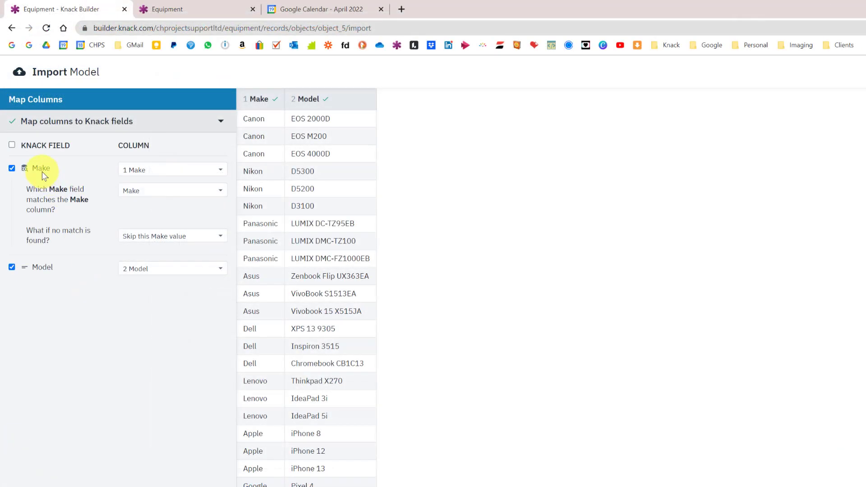
Step: Map column 1 to Make (matched on Make) and column 2 to Model, then import 27 records
{"action": "left_click", "coordinate": [147, 169]}
{"action": "left_click", "coordinate": [147, 181]}
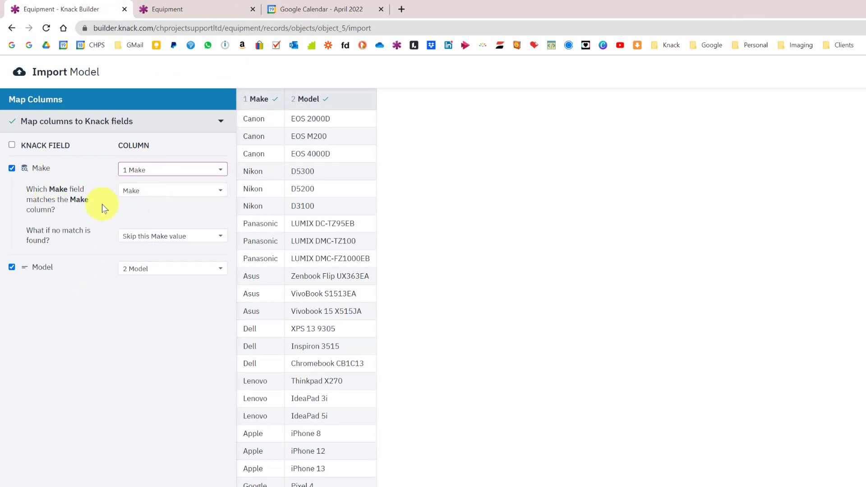
{"action": "left_click", "coordinate": [143, 191]}
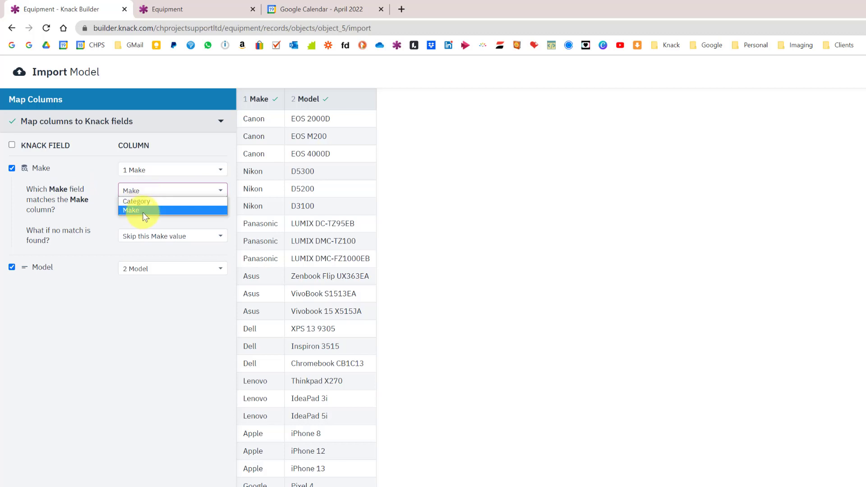
{"action": "left_click", "coordinate": [144, 211]}
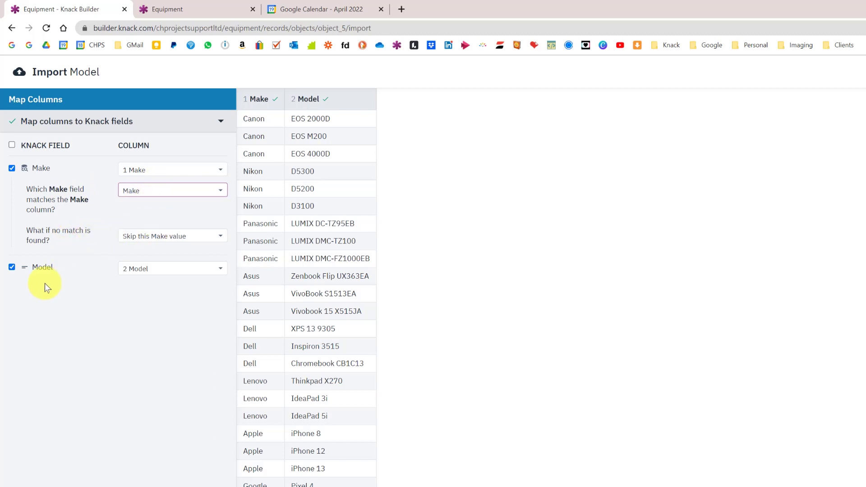
{"action": "left_click", "coordinate": [160, 273]}
{"action": "left_click", "coordinate": [157, 271]}
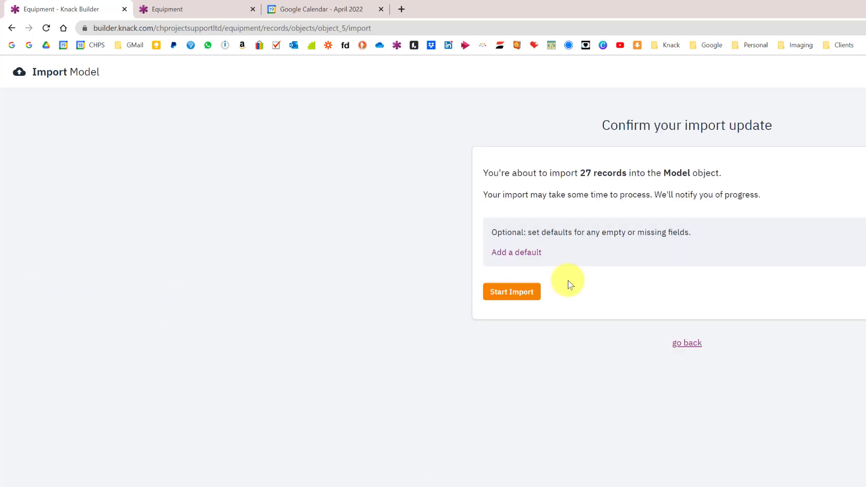
{"action": "left_click", "coordinate": [504, 293]}
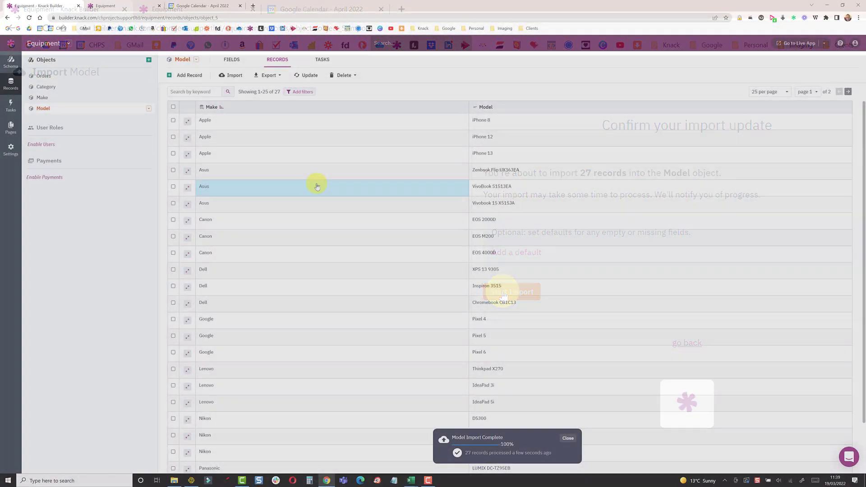